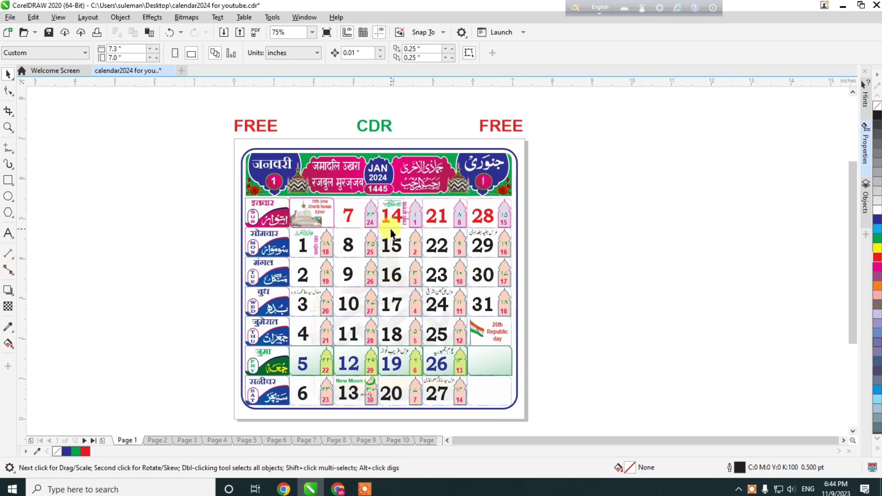
{"action": "left_click", "coordinate": [350, 172]}
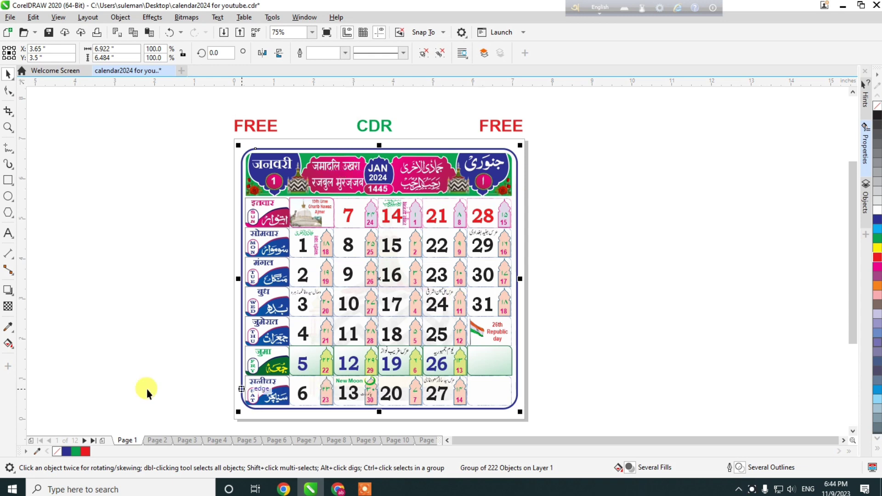
{"action": "left_click", "coordinate": [157, 441]}
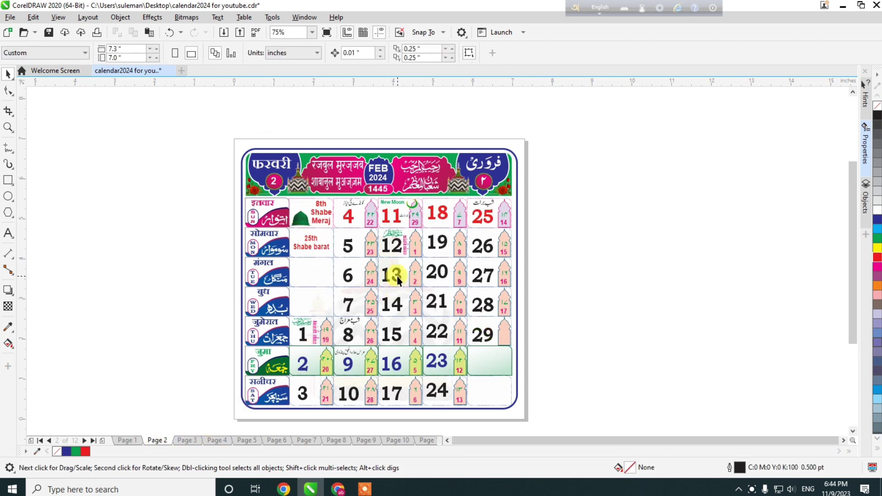
{"action": "left_click", "coordinate": [127, 440]}
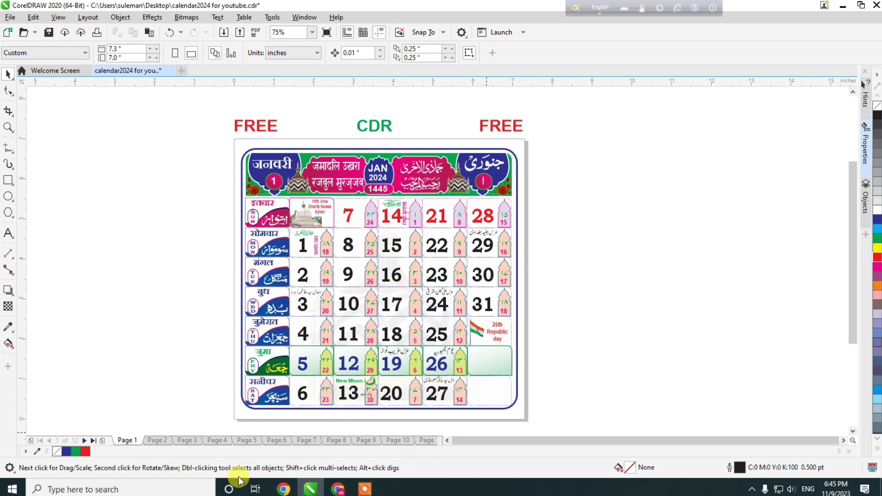
Step: Ungroup the February calendar on page 2 and bring the last column's green and pink Islamic dates in front of the arches
{"action": "left_click", "coordinate": [149, 441]}
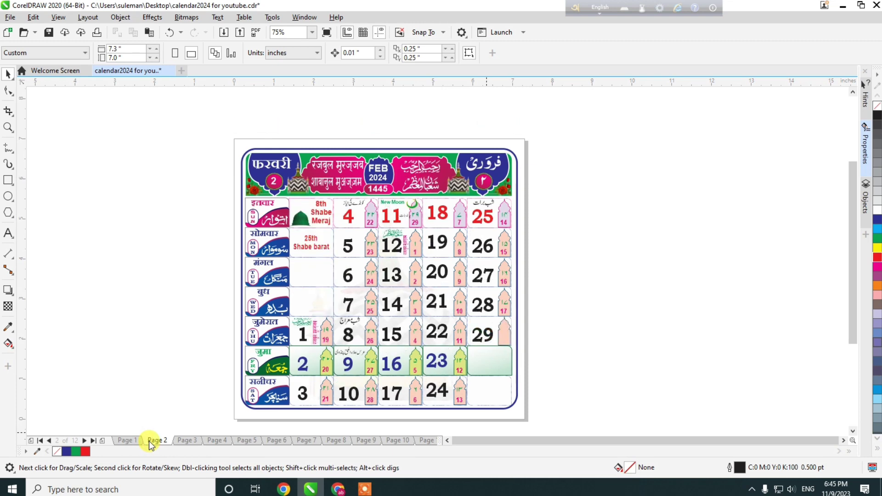
{"action": "scroll", "coordinate": [504, 327], "scroll_direction": "up", "scroll_amount": 2}
{"action": "left_click", "coordinate": [501, 324]}
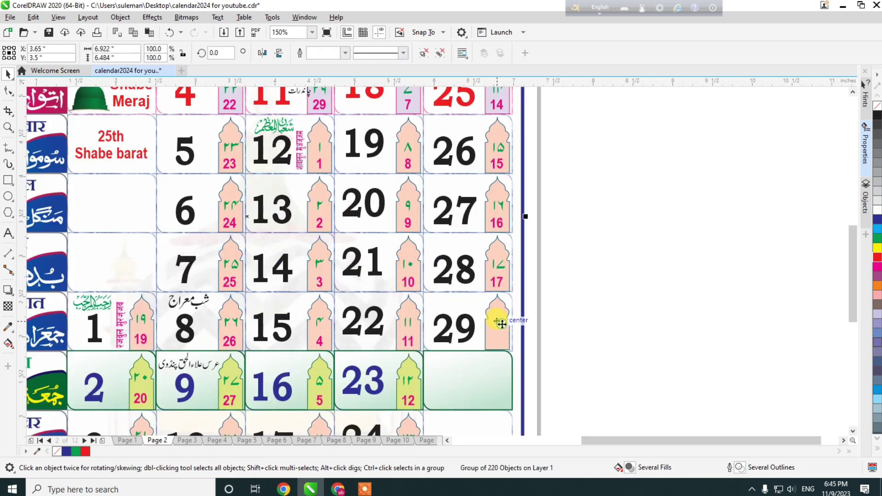
{"action": "key", "text": "ctrl+u"}
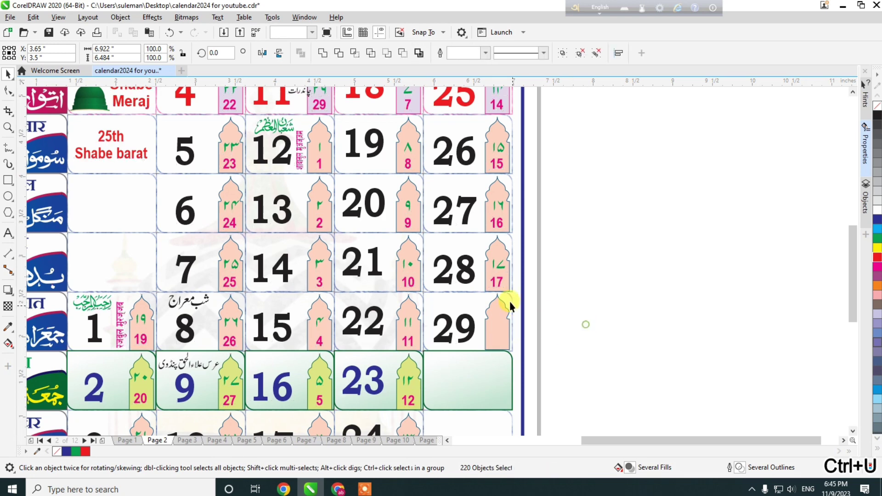
{"action": "left_click", "coordinate": [498, 269]}
{"action": "left_click", "coordinate": [498, 281], "text": "shift"}
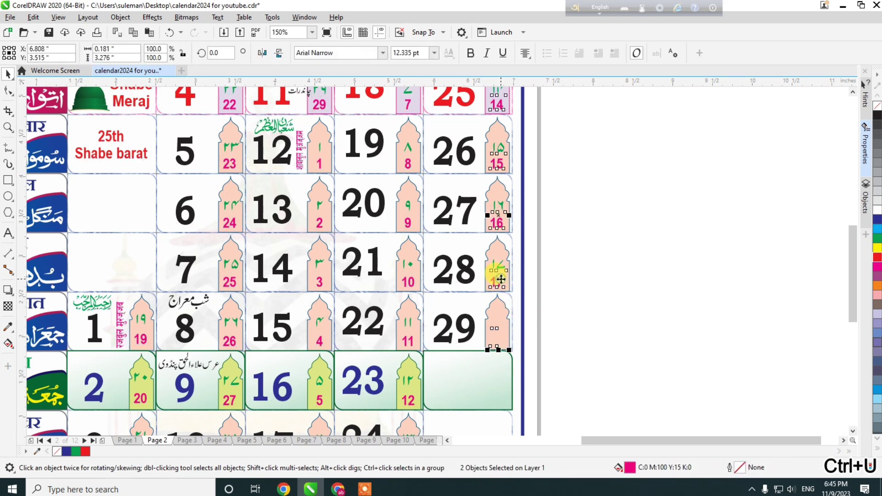
{"action": "left_click", "coordinate": [626, 308]}
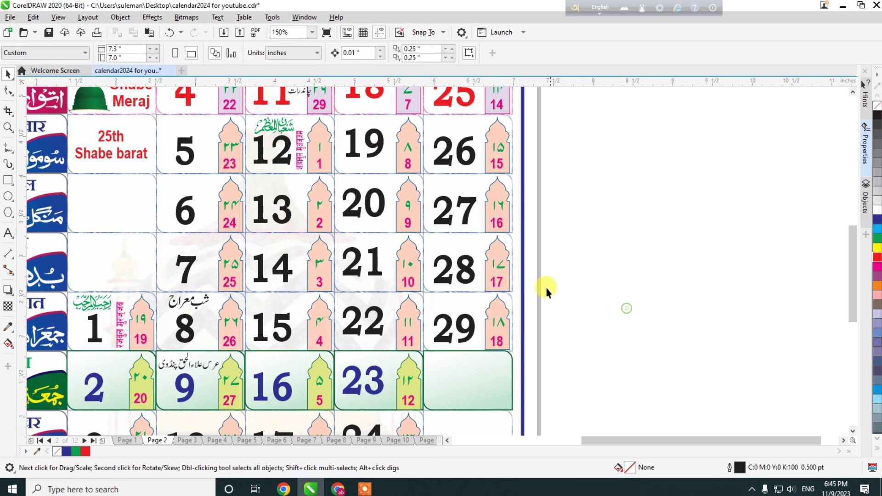
{"action": "scroll", "coordinate": [541, 292], "scroll_direction": "down", "scroll_amount": 2}
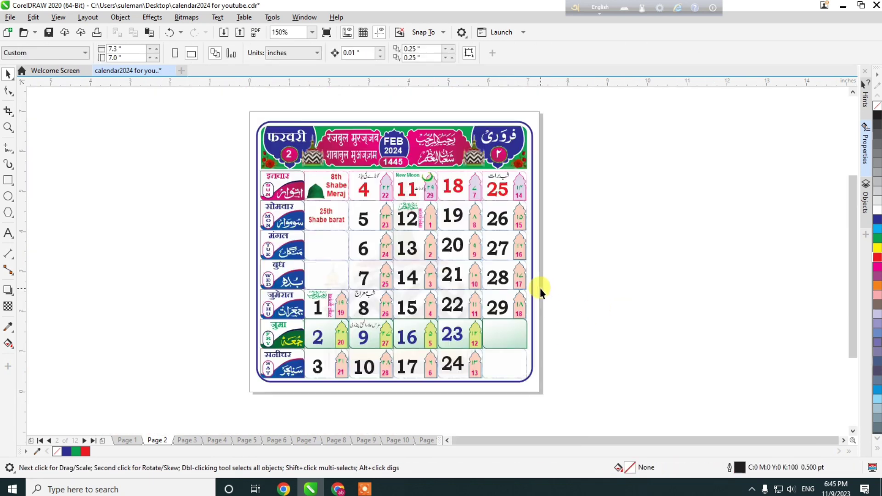
Step: Ungroup the March calendar on page 3 and bring the last column's green and pink Islamic dates to the front
{"action": "left_click", "coordinate": [183, 441]}
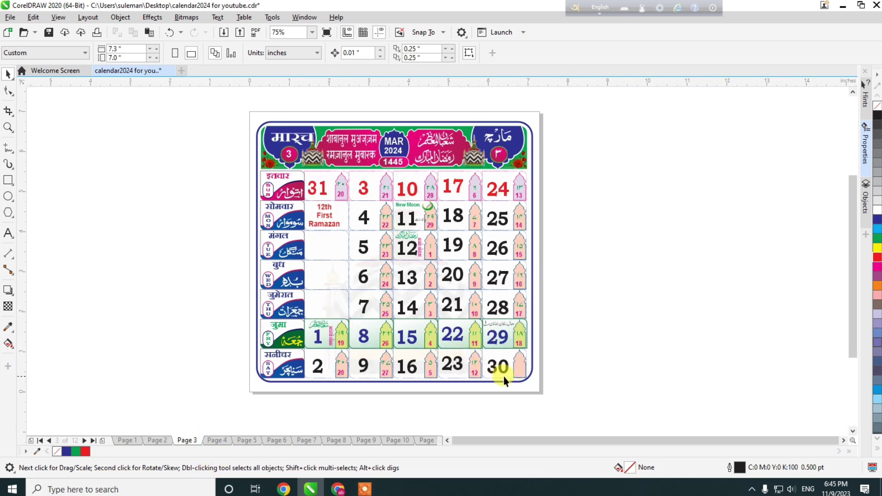
{"action": "scroll", "coordinate": [520, 373], "scroll_direction": "up", "scroll_amount": 2}
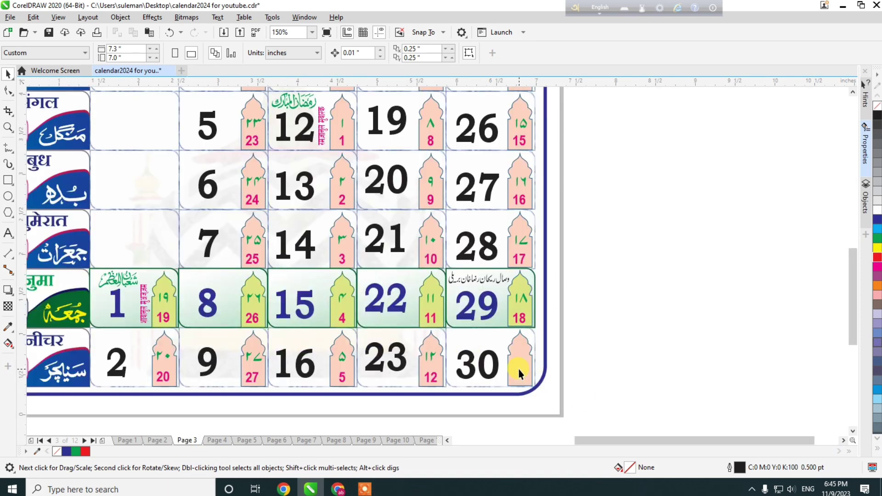
{"action": "left_click", "coordinate": [522, 297]}
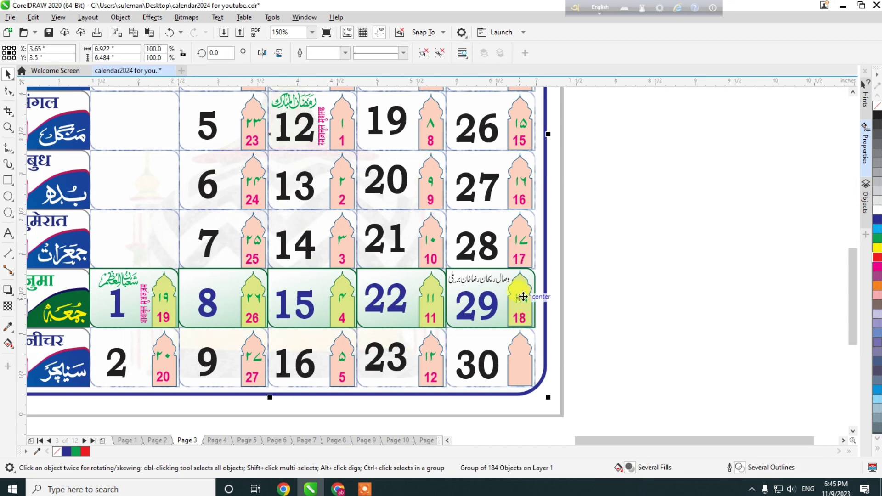
{"action": "key", "text": "ctrl+u"}
{"action": "left_click", "coordinate": [522, 297]}
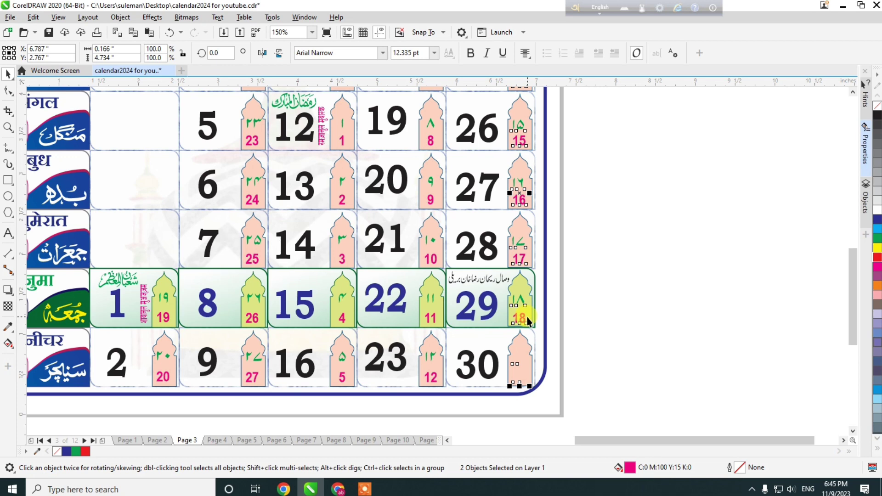
{"action": "scroll", "coordinate": [545, 316], "scroll_direction": "down", "scroll_amount": 2}
{"action": "scroll", "coordinate": [568, 325], "scroll_direction": "down", "scroll_amount": 2}
{"action": "left_click", "coordinate": [568, 324]}
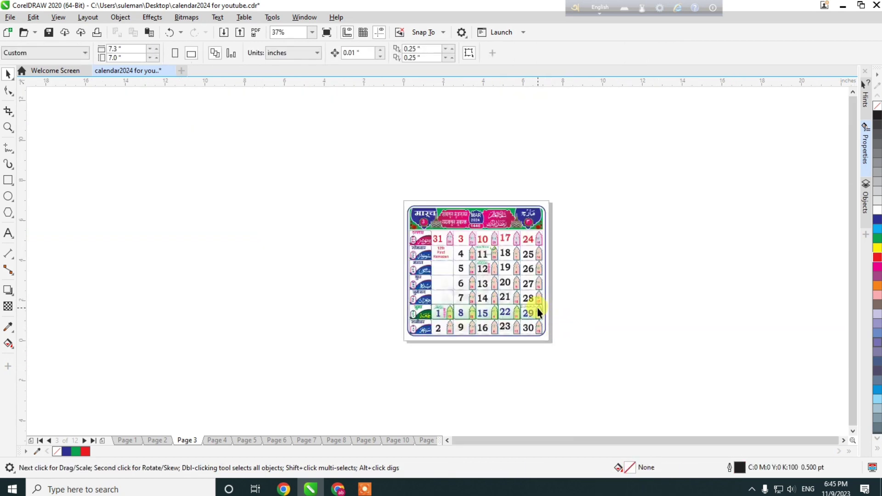
{"action": "scroll", "coordinate": [536, 307], "scroll_direction": "up", "scroll_amount": 2}
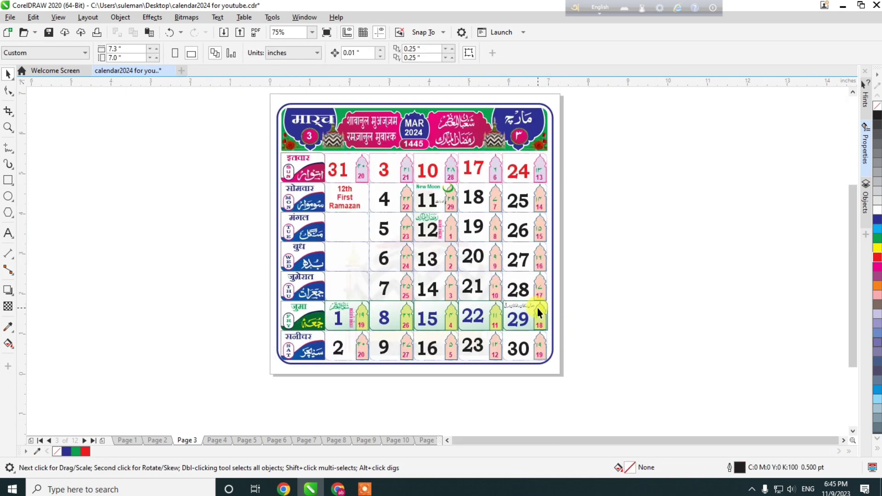
Step: Ungroup the April calendar on page 4 and bring the first date column's green and pink Islamic dates to the front
{"action": "left_click", "coordinate": [214, 440]}
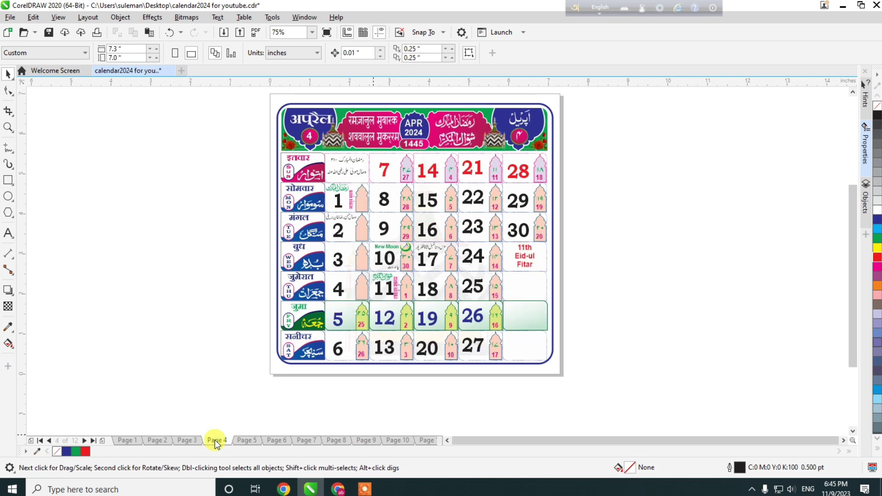
{"action": "left_click", "coordinate": [363, 316]}
{"action": "key", "text": "ctrl+u"}
{"action": "left_click", "coordinate": [172, 321]}
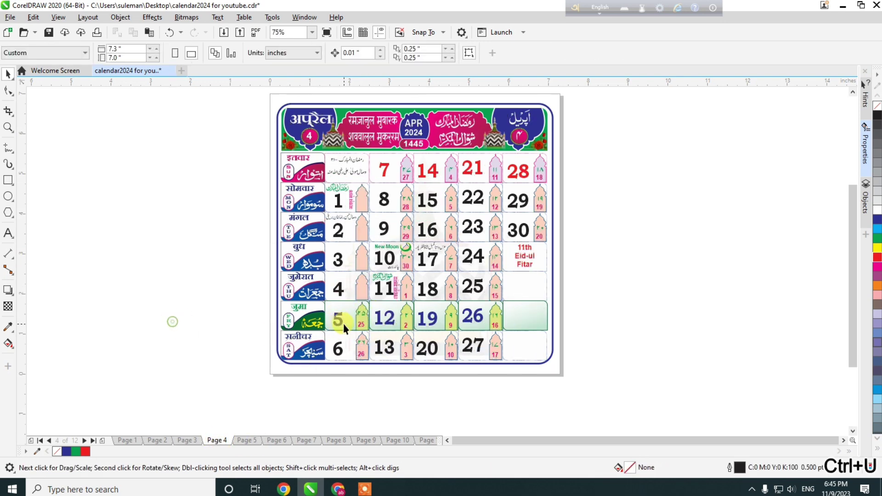
{"action": "scroll", "coordinate": [346, 324], "scroll_direction": "up", "scroll_amount": 3}
{"action": "left_click", "coordinate": [326, 325]}
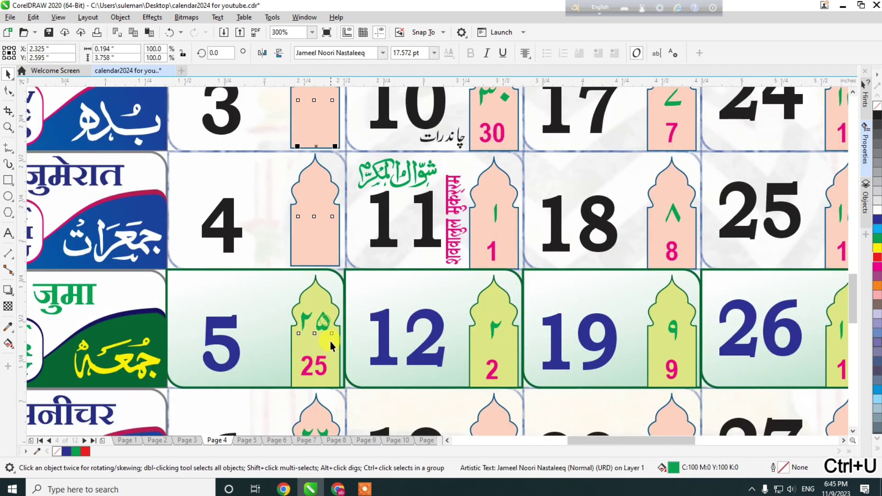
{"action": "left_click", "coordinate": [321, 364], "text": "shift"}
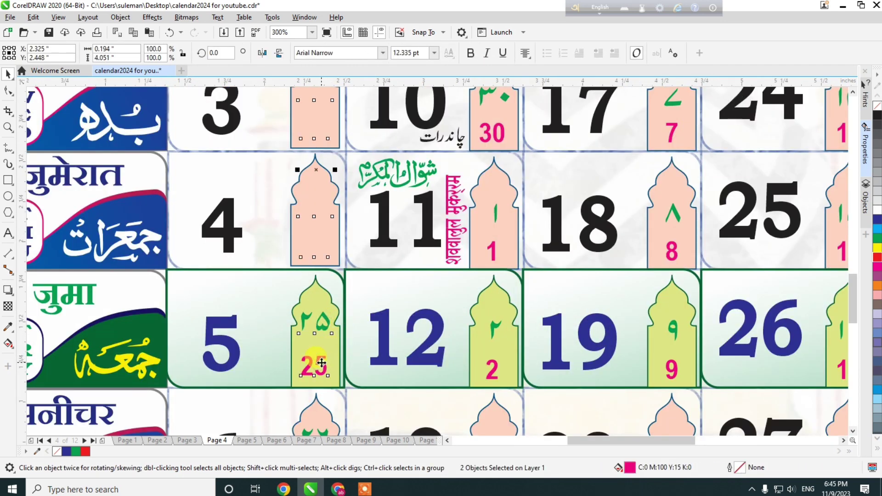
{"action": "scroll", "coordinate": [323, 363], "scroll_direction": "down", "scroll_amount": 3}
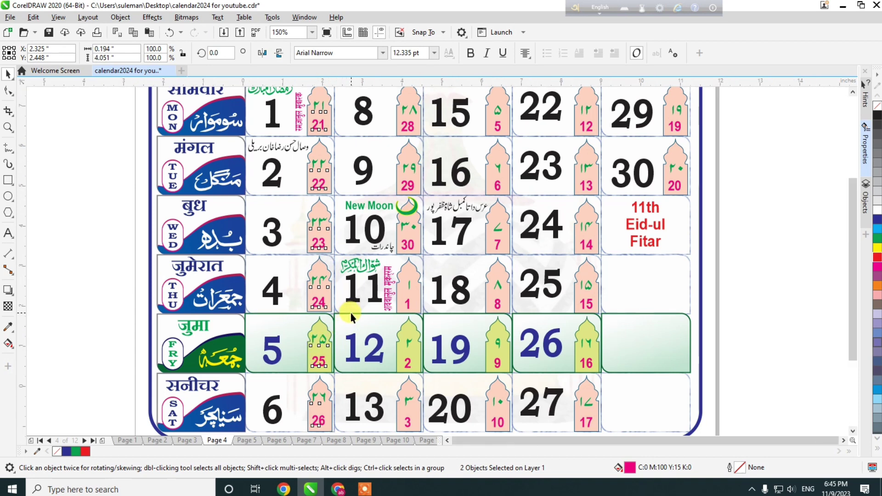
{"action": "left_click", "coordinate": [412, 415]}
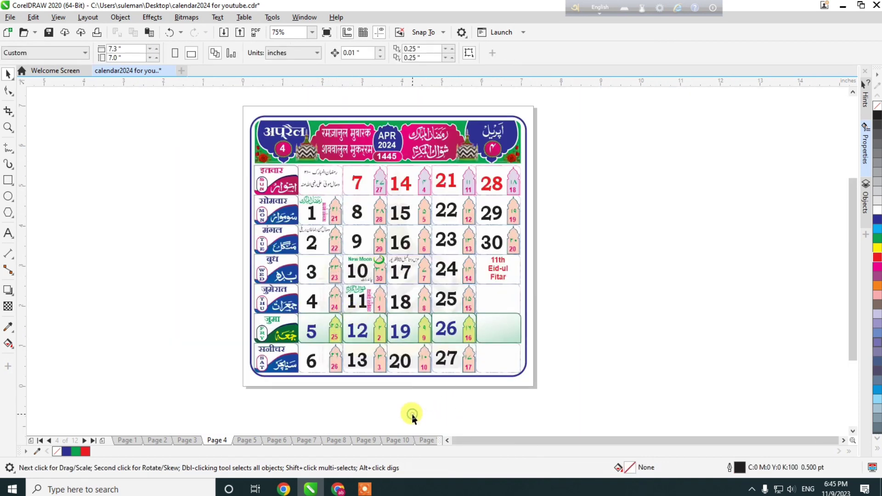
Step: Ungroup the May calendar on page 5 and bring the first date column's green and pink Islamic dates above the arches
{"action": "left_click", "coordinate": [233, 439]}
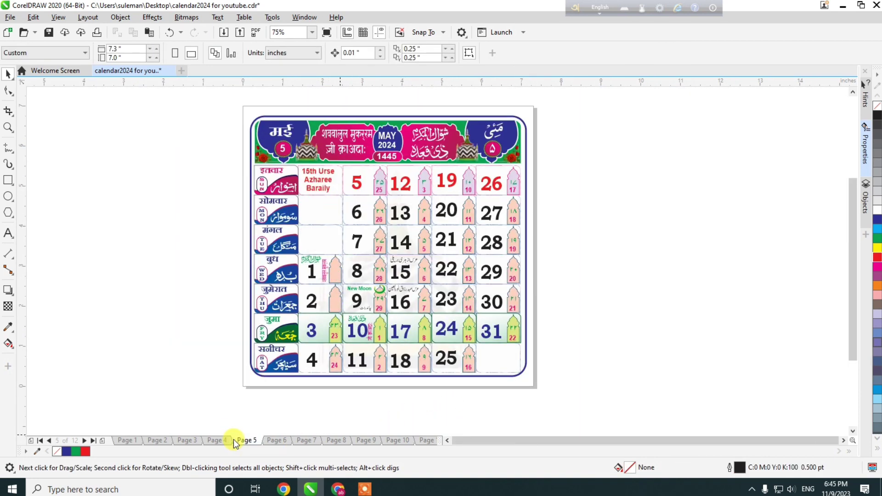
{"action": "left_click", "coordinate": [335, 340]}
{"action": "key", "text": "ctrl+u"}
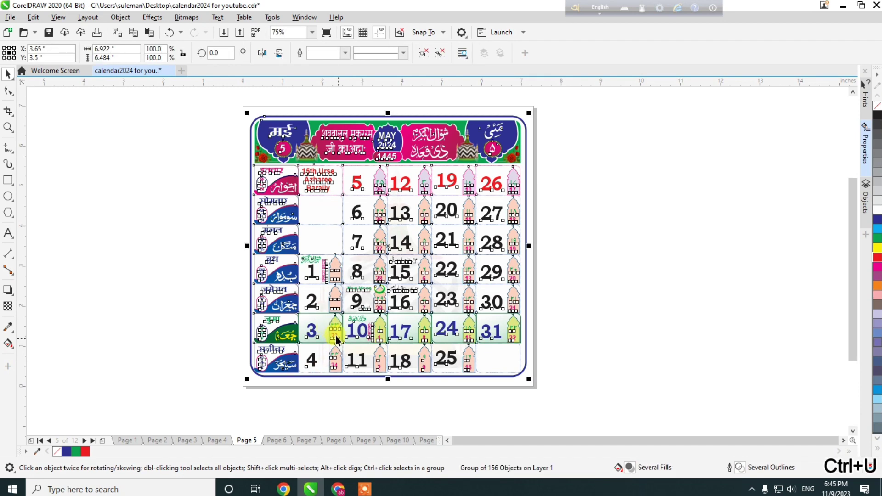
{"action": "left_click", "coordinate": [186, 340]}
{"action": "scroll", "coordinate": [320, 320], "scroll_direction": "up", "scroll_amount": 2}
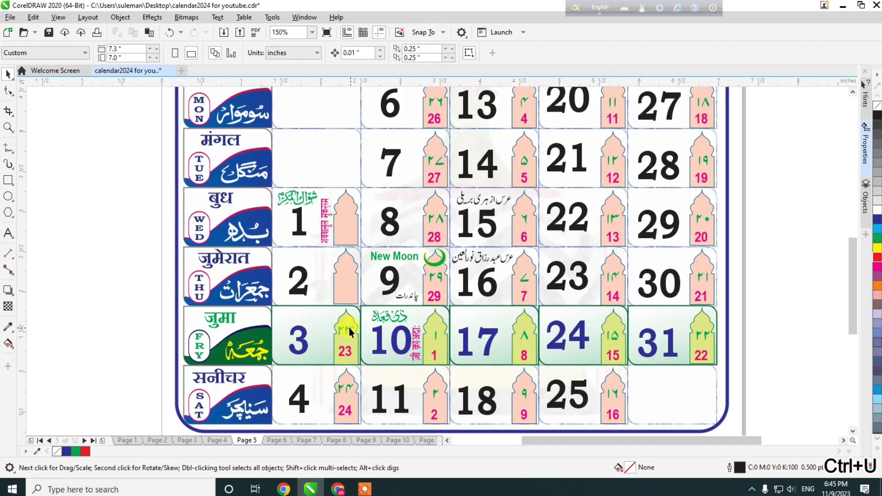
{"action": "left_click", "coordinate": [348, 326]}
{"action": "left_click", "coordinate": [353, 356], "text": "shift"}
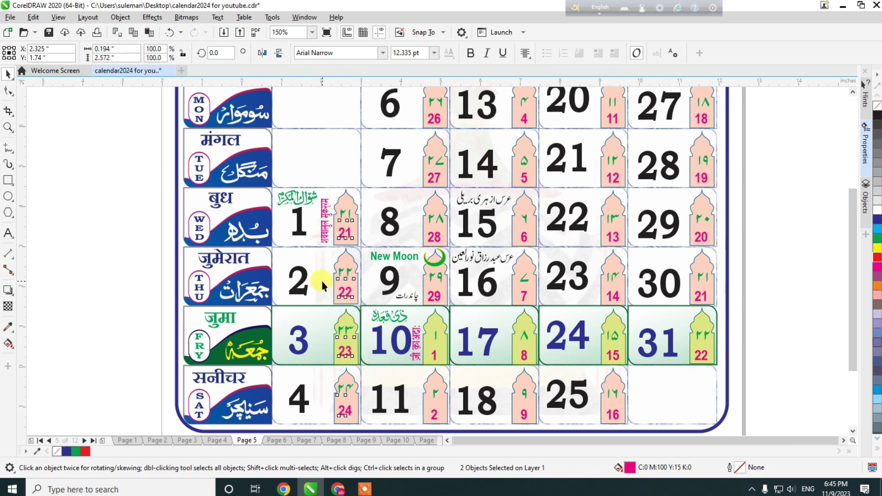
{"action": "scroll", "coordinate": [322, 282], "scroll_direction": "down", "scroll_amount": 2}
{"action": "left_click", "coordinate": [574, 310]}
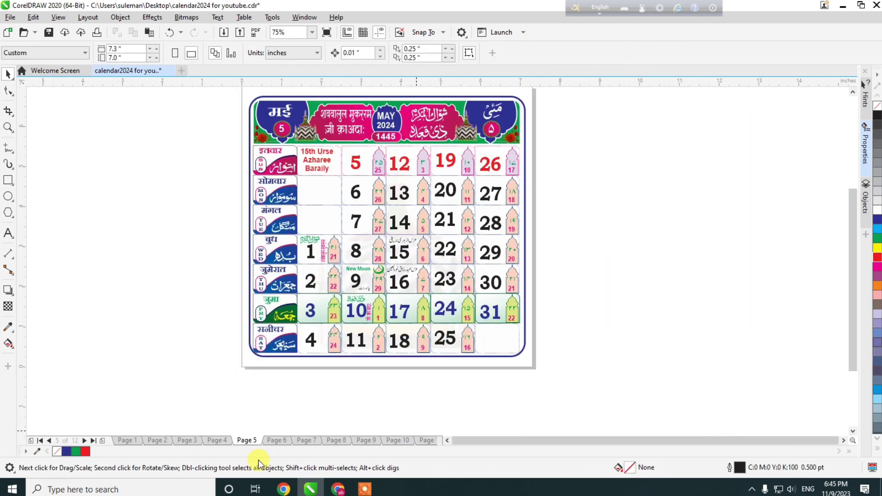
Step: Examine the June calendar on page 6 and the download note above it
{"action": "left_click", "coordinate": [276, 440]}
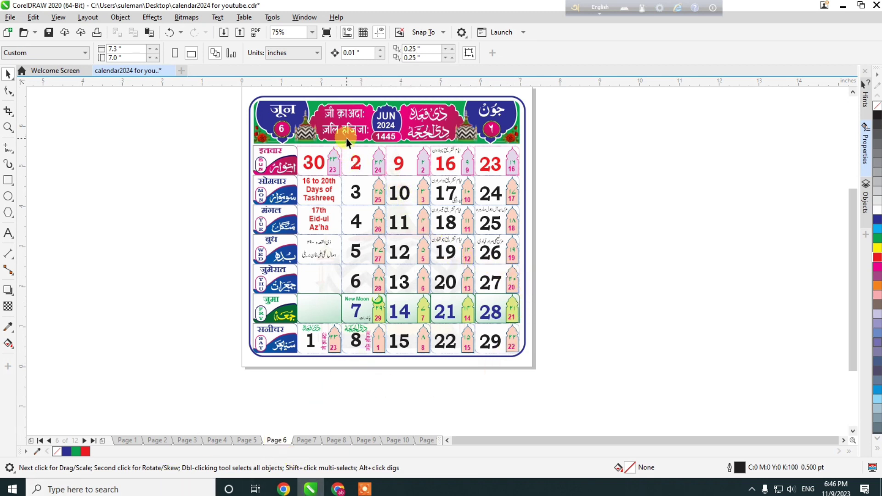
{"action": "scroll", "coordinate": [350, 112], "scroll_direction": "up", "scroll_amount": 2}
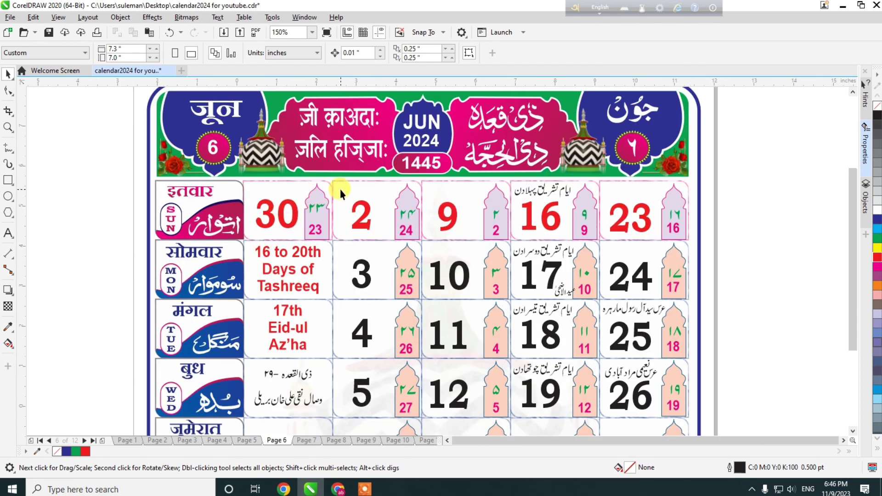
{"action": "scroll", "coordinate": [340, 189], "scroll_direction": "down", "scroll_amount": 2}
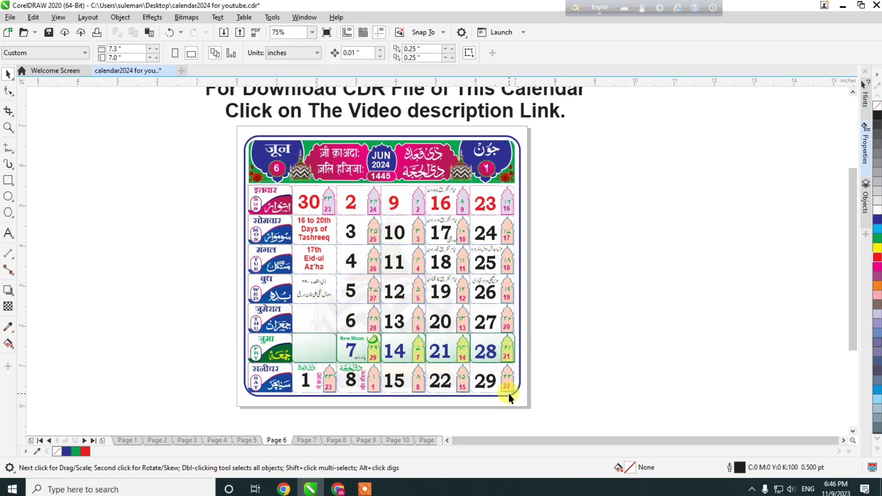
{"action": "scroll", "coordinate": [443, 285], "scroll_direction": "down", "scroll_amount": 1}
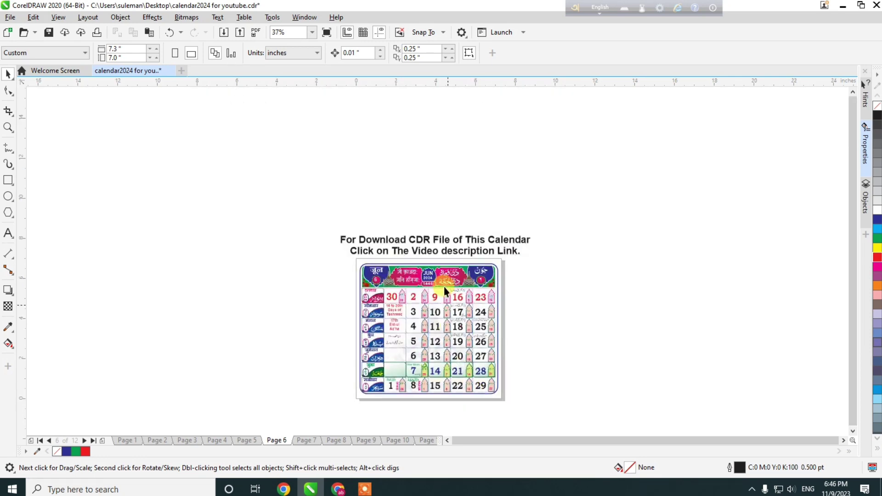
{"action": "scroll", "coordinate": [469, 236], "scroll_direction": "up", "scroll_amount": 1}
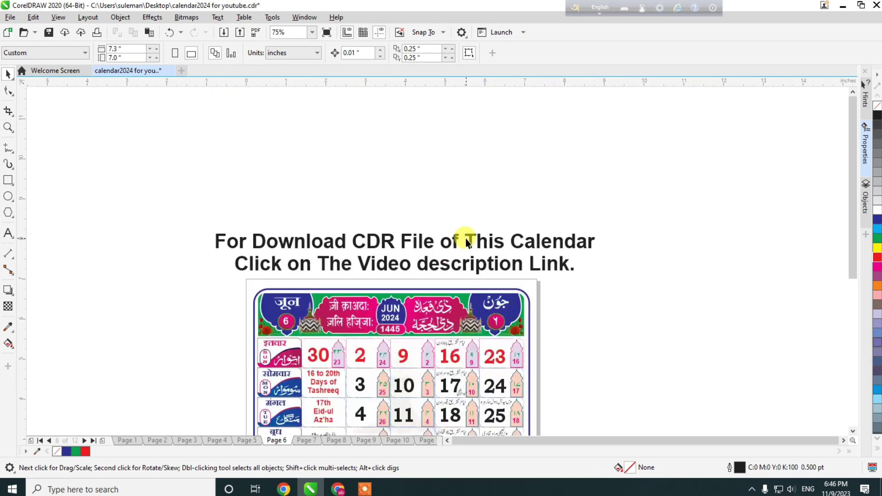
Step: Color the download note's second line, "Click on The Video description Link.", red above the June calendar
{"action": "left_click", "coordinate": [377, 246]}
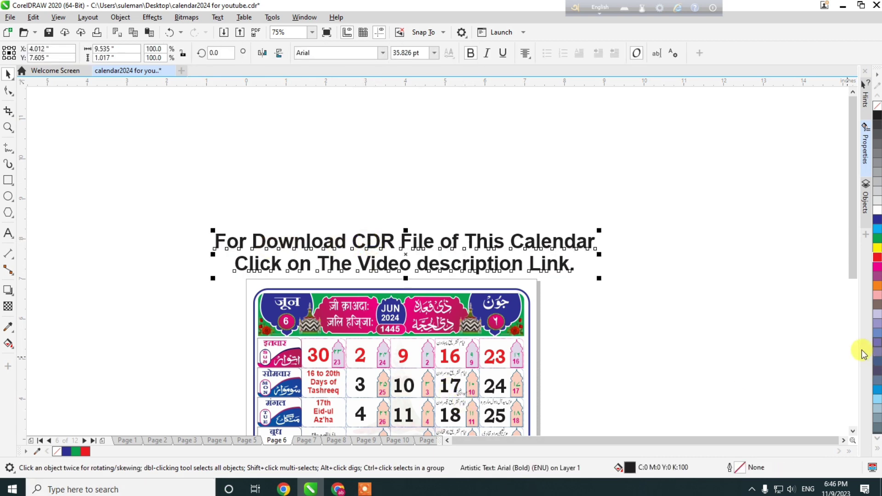
{"action": "left_click", "coordinate": [733, 328]}
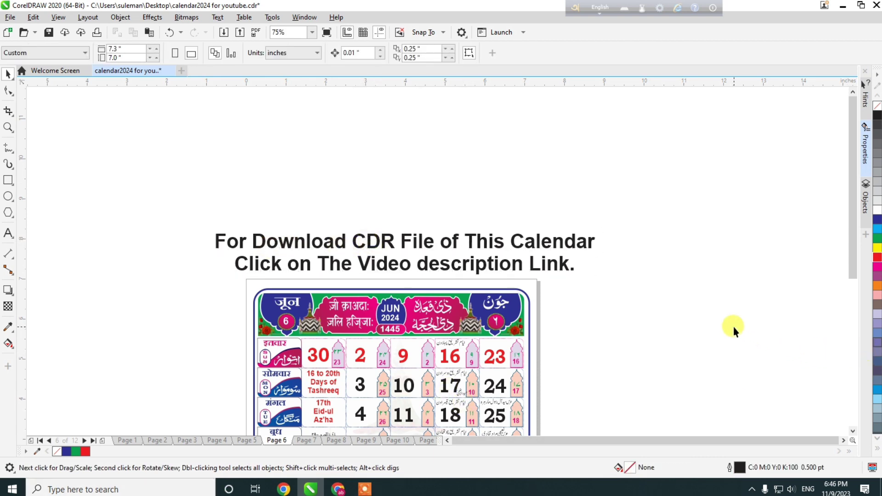
{"action": "left_click", "coordinate": [9, 233]}
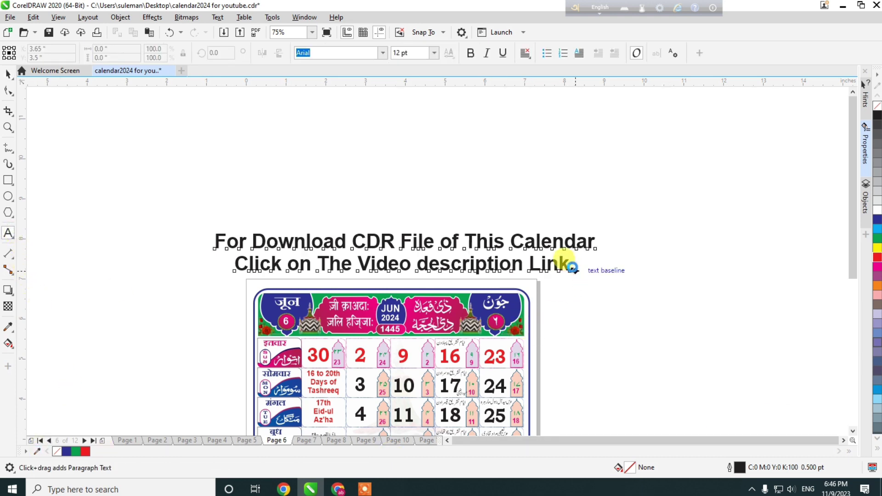
{"action": "left_click_drag", "start_coordinate": [574, 269], "coordinate": [215, 270]}
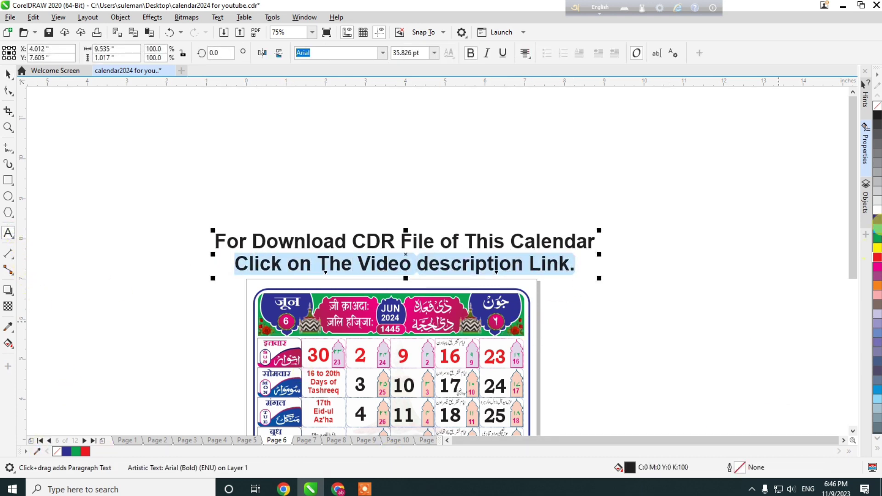
{"action": "left_click", "coordinate": [877, 258]}
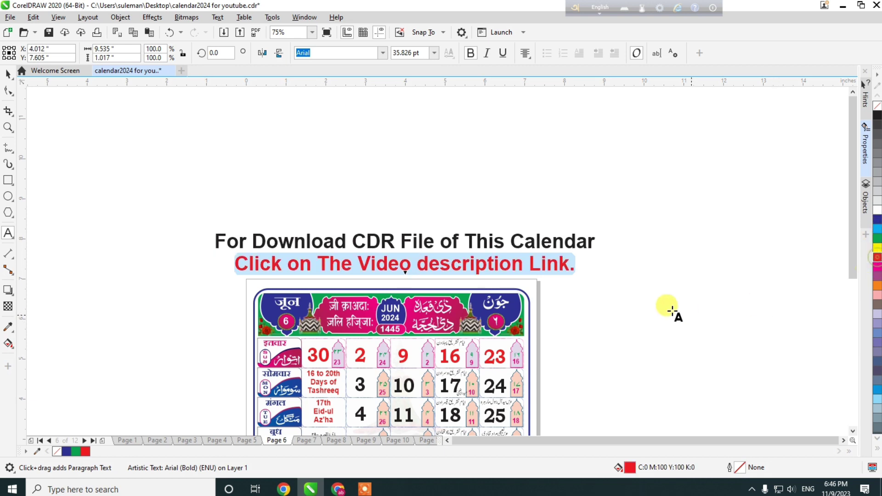
{"action": "left_click", "coordinate": [672, 304]}
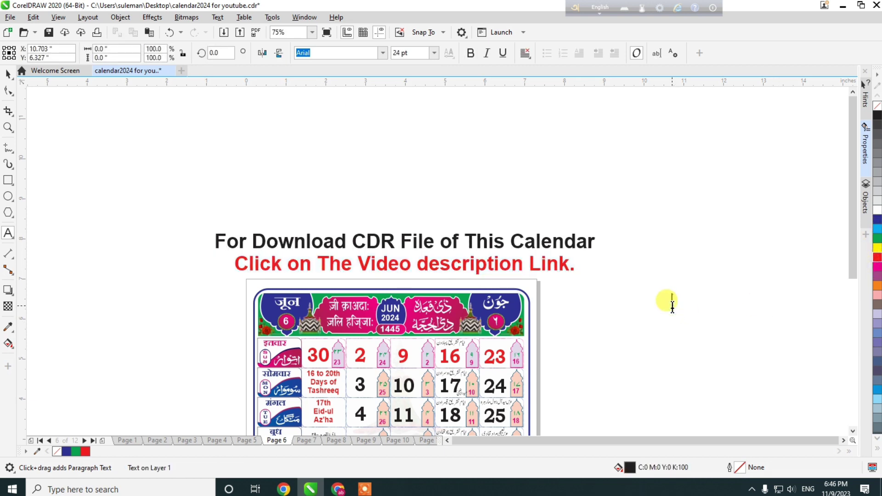
{"action": "scroll", "coordinate": [492, 162], "scroll_direction": "down", "scroll_amount": 1}
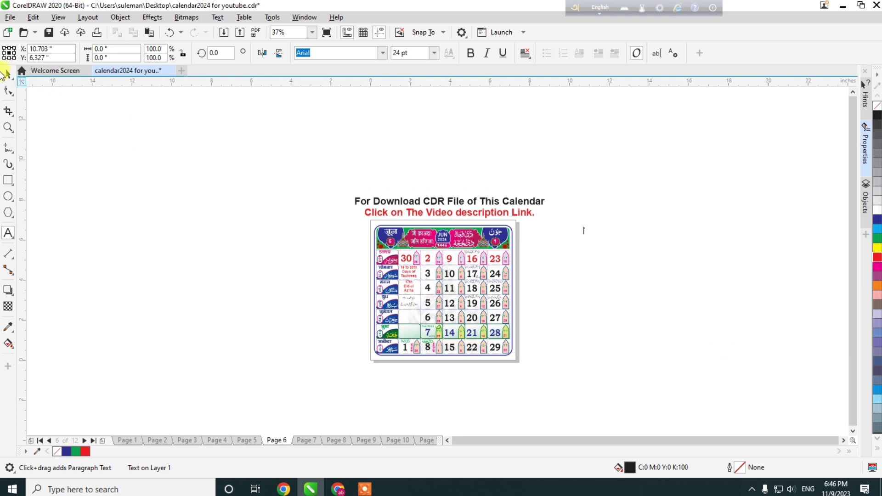
{"action": "left_click", "coordinate": [8, 73]}
{"action": "scroll", "coordinate": [471, 294], "scroll_direction": "up", "scroll_amount": 1}
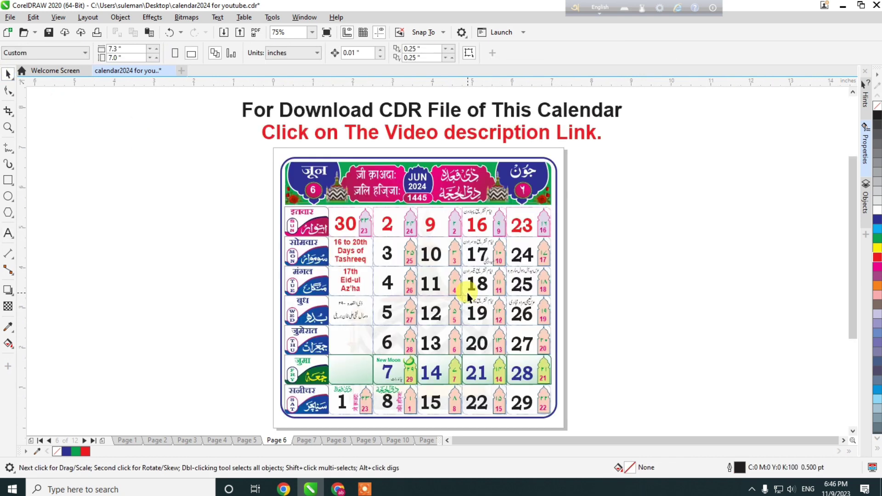
Step: Review the July to December calendars on pages 7 to 12
{"action": "left_click", "coordinate": [306, 442]}
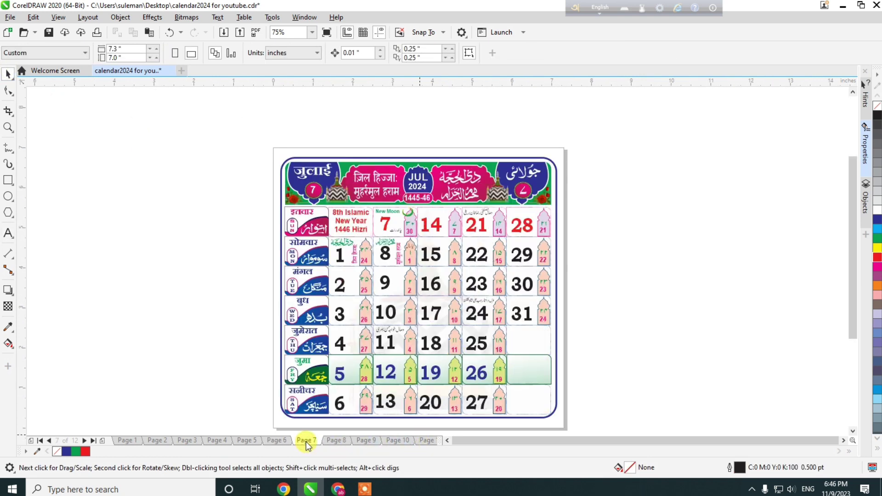
{"action": "left_click", "coordinate": [337, 441]}
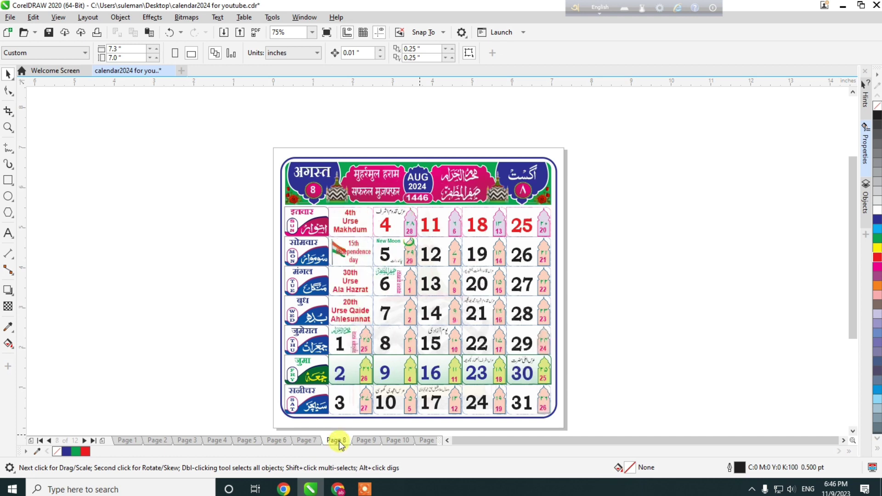
{"action": "left_click", "coordinate": [362, 442]}
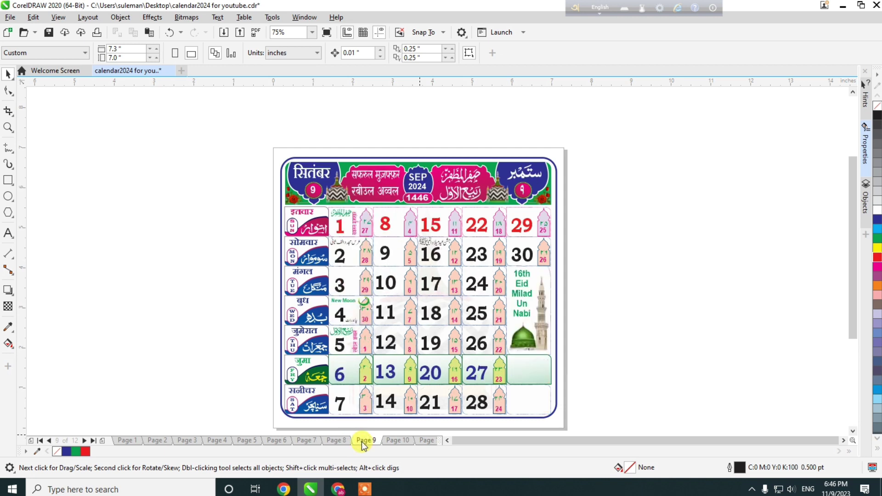
{"action": "left_click", "coordinate": [394, 442]}
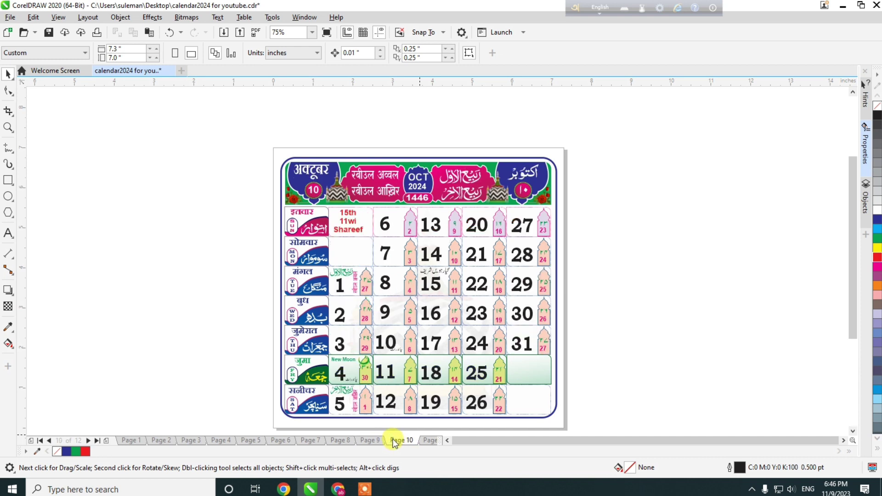
{"action": "left_click", "coordinate": [433, 442]}
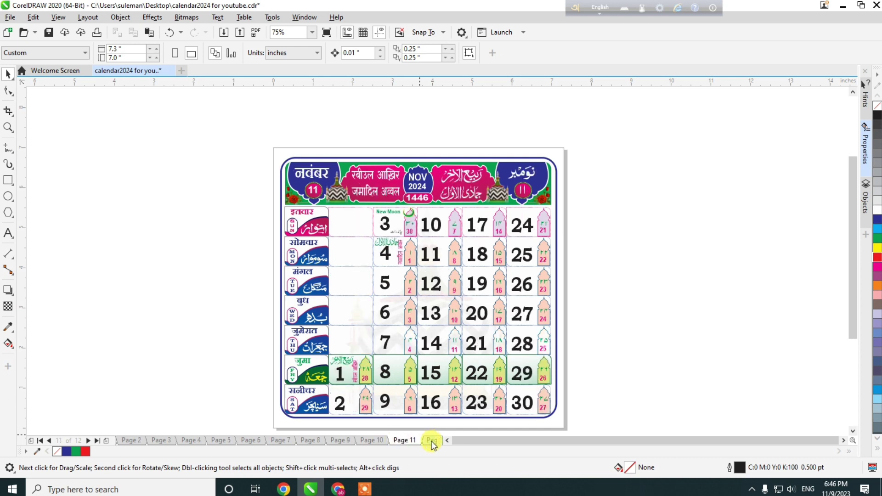
{"action": "left_click", "coordinate": [432, 440]}
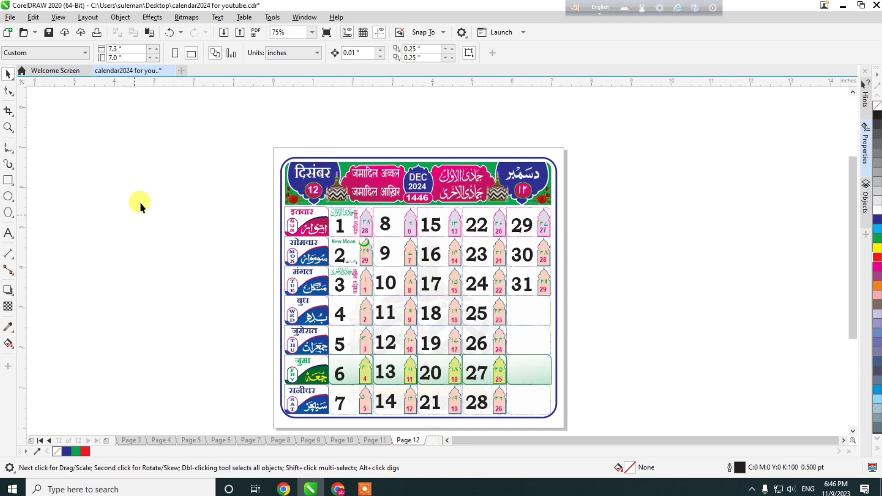
Step: Ungroup the January calendar on page 1 and fill its header background with orange
{"action": "left_click", "coordinate": [39, 441]}
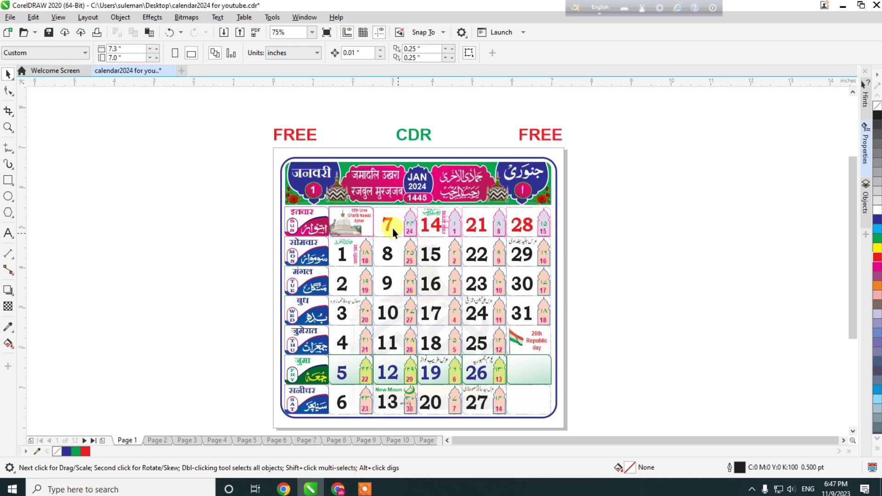
{"action": "scroll", "coordinate": [359, 212], "scroll_direction": "up", "scroll_amount": 3}
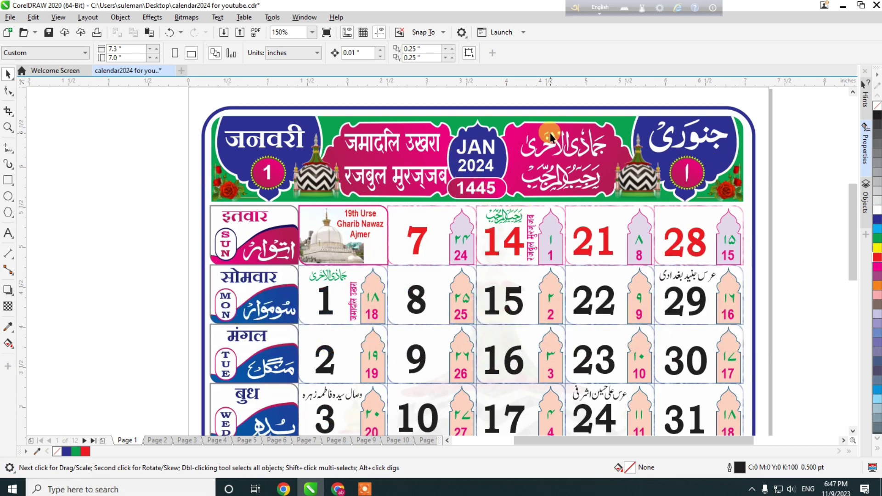
{"action": "left_click", "coordinate": [621, 120]}
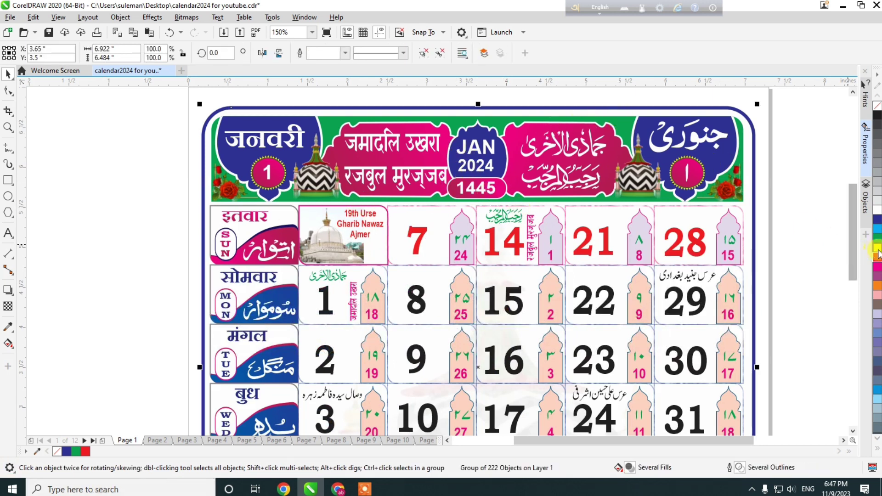
{"action": "key", "text": "ctrl+u"}
{"action": "left_click", "coordinate": [636, 127]}
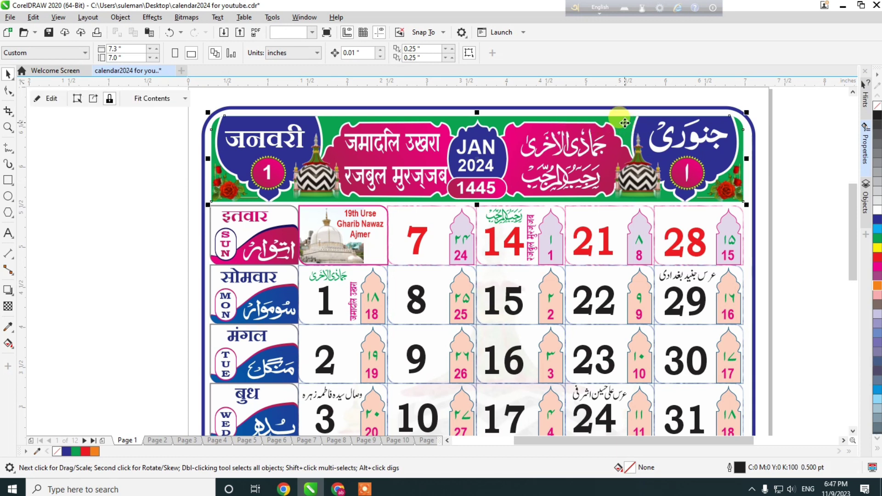
{"action": "left_click", "coordinate": [877, 285]}
{"action": "left_click", "coordinate": [801, 224]}
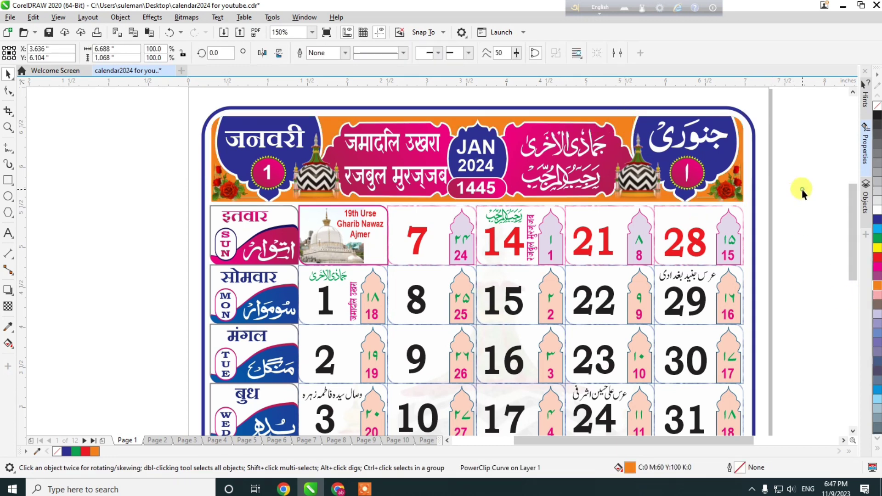
Step: Fill the two Islamic month-name panels in the January header with green and the 1445 badge with light blue
{"action": "left_click", "coordinate": [877, 239]}
{"action": "left_click_drag", "start_coordinate": [877, 246], "coordinate": [422, 161]}
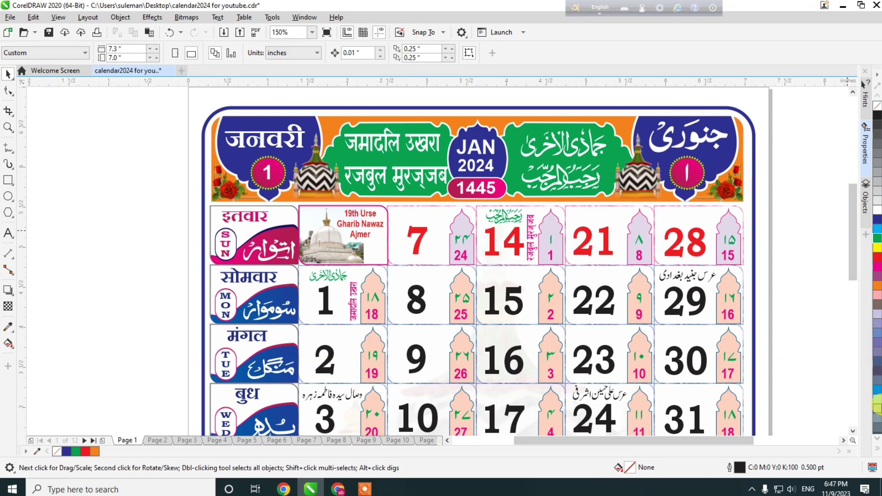
{"action": "left_click_drag", "start_coordinate": [876, 390], "coordinate": [624, 228]}
{"action": "left_click_drag", "start_coordinate": [499, 189], "coordinate": [500, 190]}
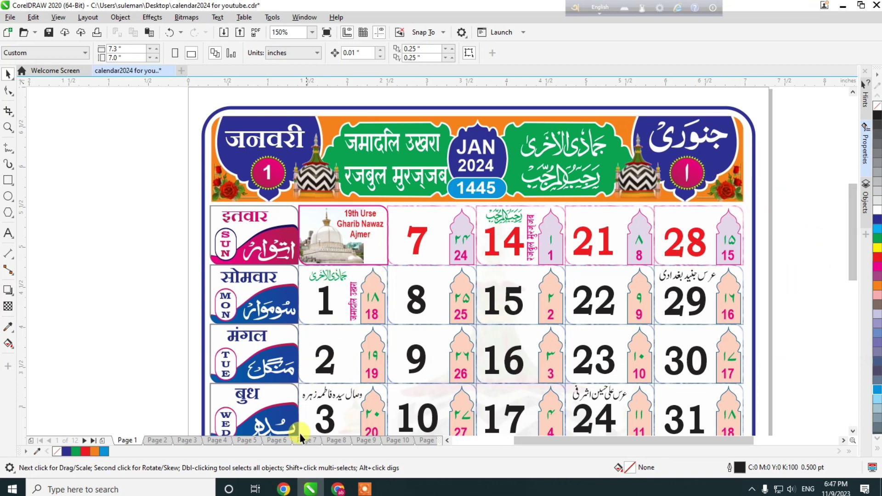
Step: Fill the two month-number circles in the January header with green
{"action": "left_click_drag", "start_coordinate": [878, 243], "coordinate": [697, 172]}
{"action": "left_click", "coordinate": [699, 169]}
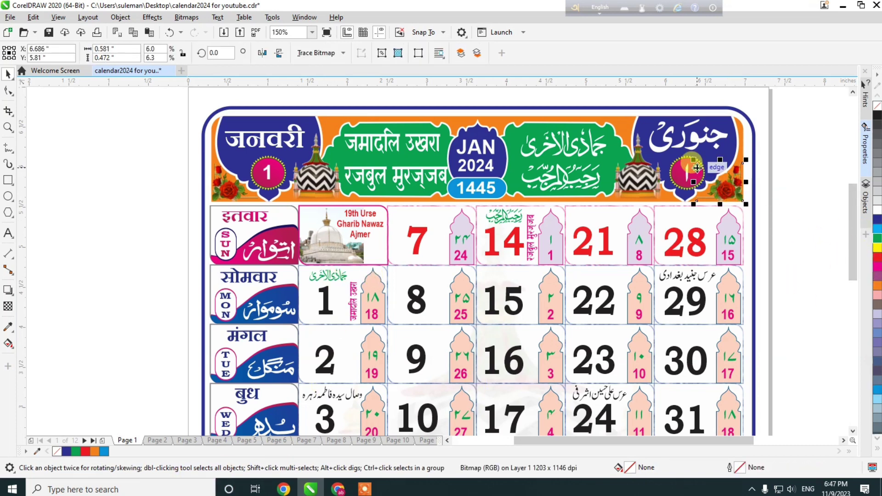
{"action": "left_click", "coordinate": [796, 148]}
{"action": "left_click", "coordinate": [680, 164]}
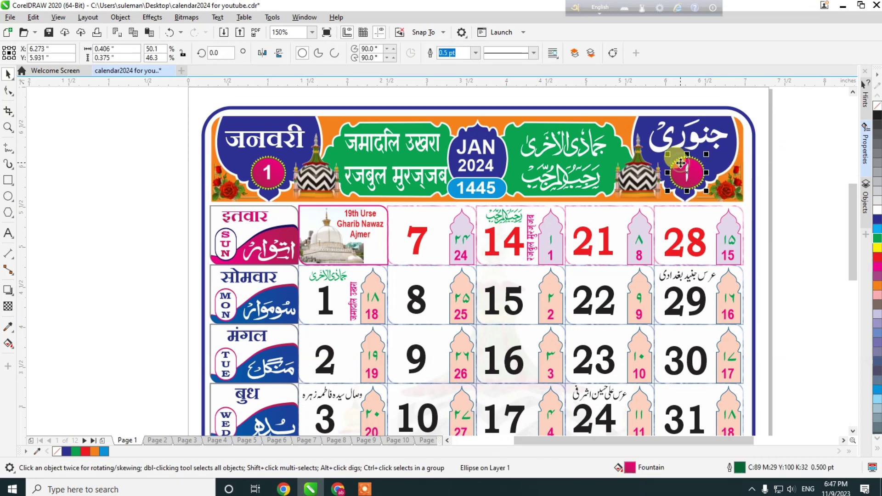
{"action": "left_click", "coordinate": [877, 240]}
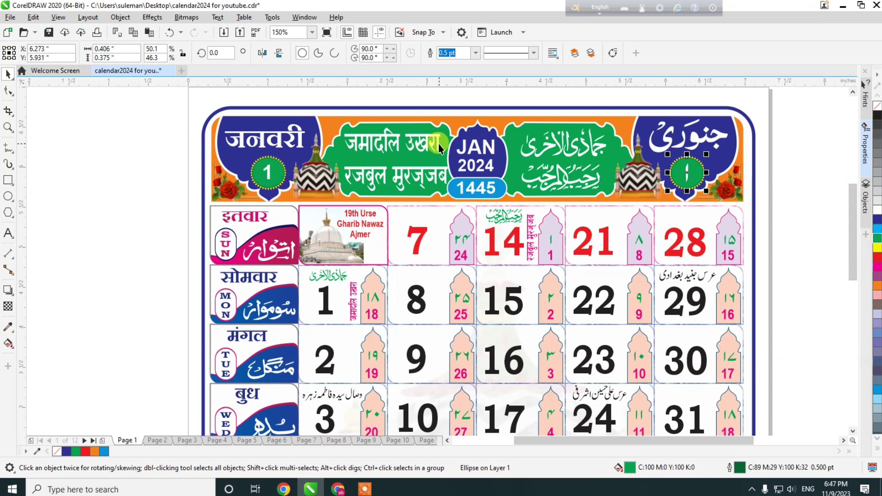
Step: Edit the January header's PowerClip contents and fill both ornamental month-name shapes with red
{"action": "scroll", "coordinate": [438, 151], "scroll_direction": "down", "scroll_amount": 2}
{"action": "scroll", "coordinate": [555, 146], "scroll_direction": "up", "scroll_amount": 2}
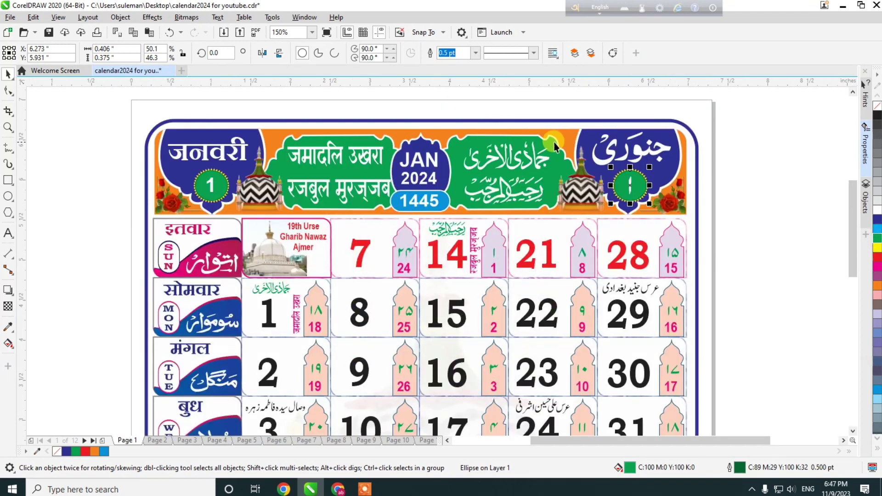
{"action": "left_click", "coordinate": [588, 134]}
{"action": "left_click", "coordinate": [55, 100]}
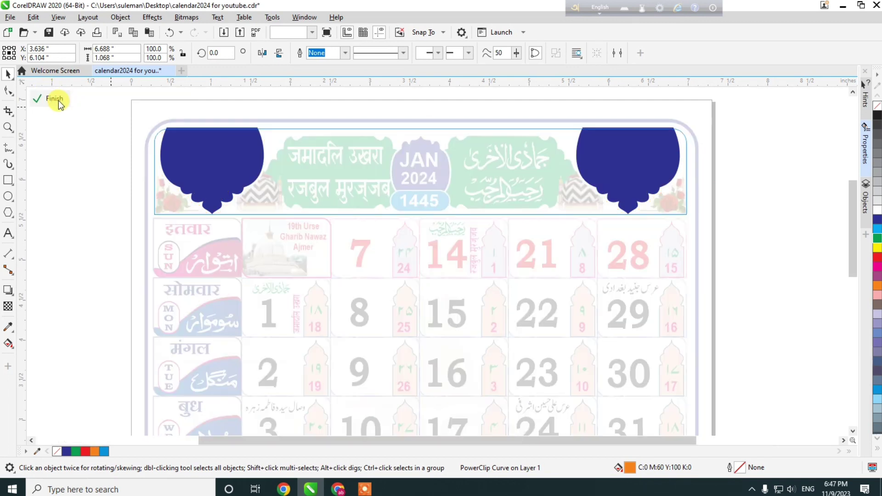
{"action": "left_click", "coordinate": [628, 172]}
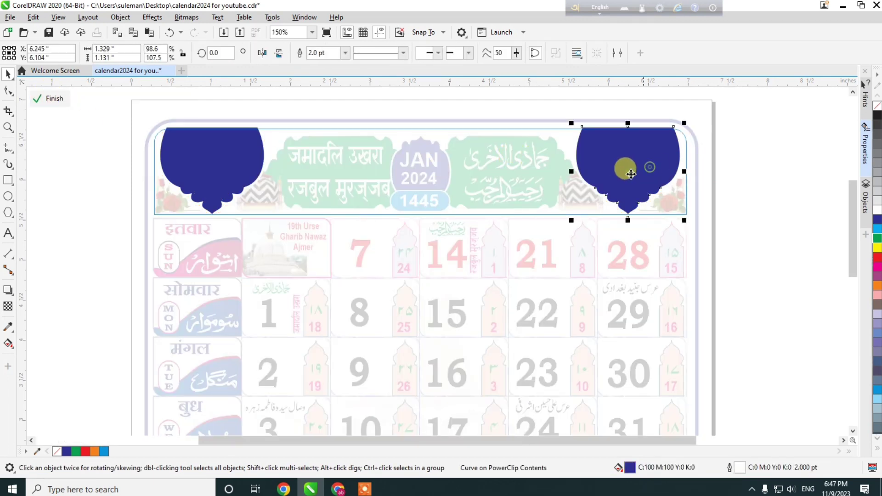
{"action": "left_click", "coordinate": [248, 154], "text": "shift"}
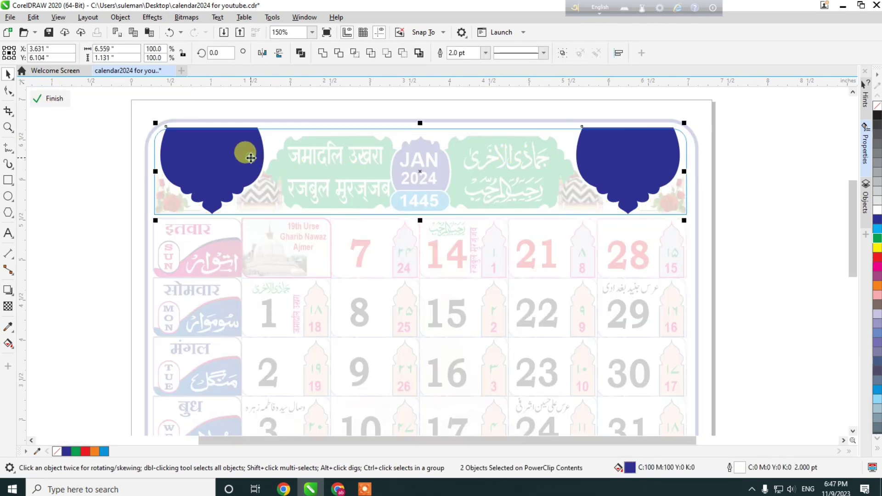
{"action": "left_click", "coordinate": [877, 259]}
{"action": "left_click", "coordinate": [53, 100]}
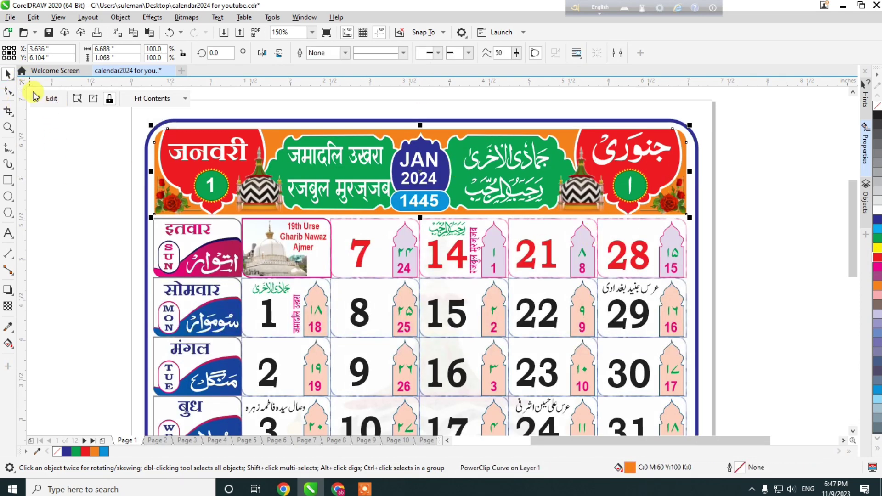
Step: Edit the January header's PowerClip contents, filling the Urdu month-name shape with dark purple and the Hindi month-name shape with magenta-purple
{"action": "left_click", "coordinate": [46, 98]}
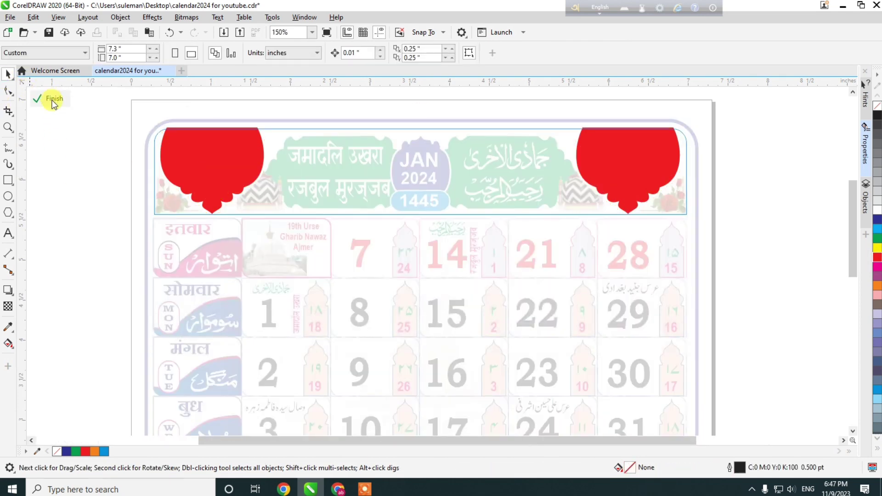
{"action": "left_click", "coordinate": [646, 144]}
{"action": "left_click", "coordinate": [211, 130], "text": "shift"}
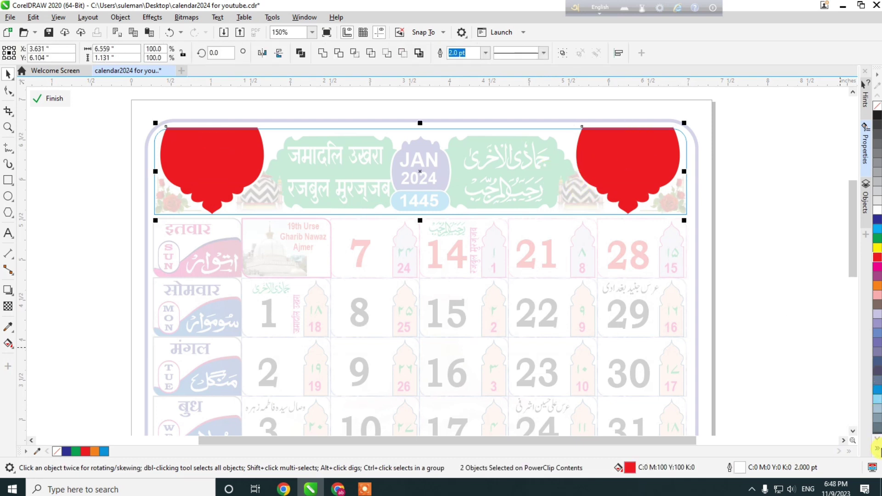
{"action": "left_click", "coordinate": [877, 450]}
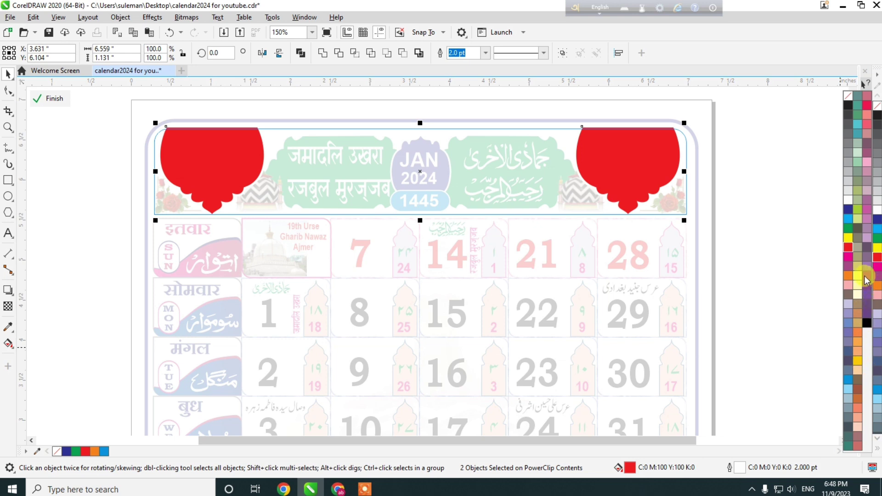
{"action": "left_click_drag", "start_coordinate": [866, 279], "coordinate": [669, 205]}
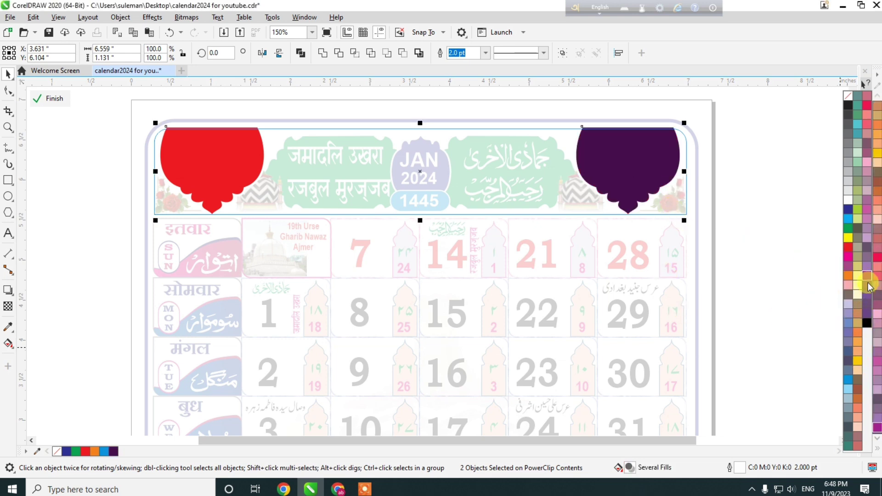
{"action": "left_click", "coordinate": [224, 148]}
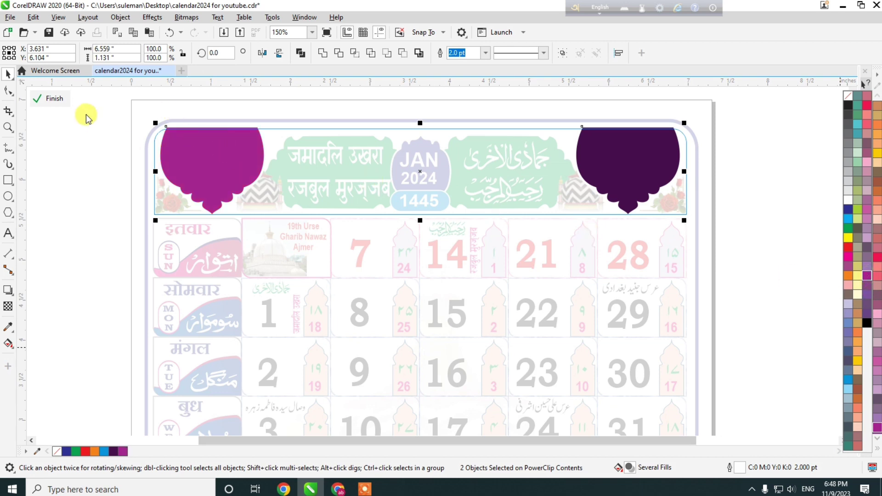
{"action": "left_click", "coordinate": [52, 101]}
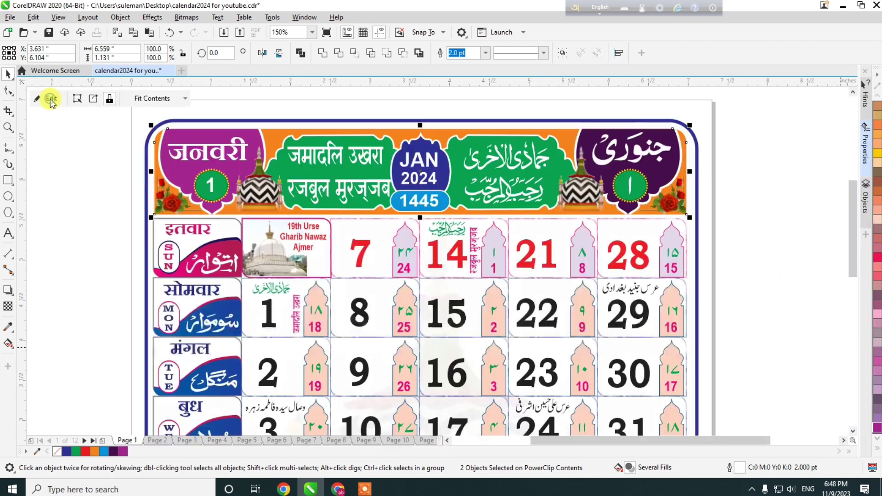
Step: Reopen the January header's PowerClip contents and fill the Hindi month-name shape with the same dark purple as the Urdu one
{"action": "scroll", "coordinate": [525, 185], "scroll_direction": "down", "scroll_amount": 2}
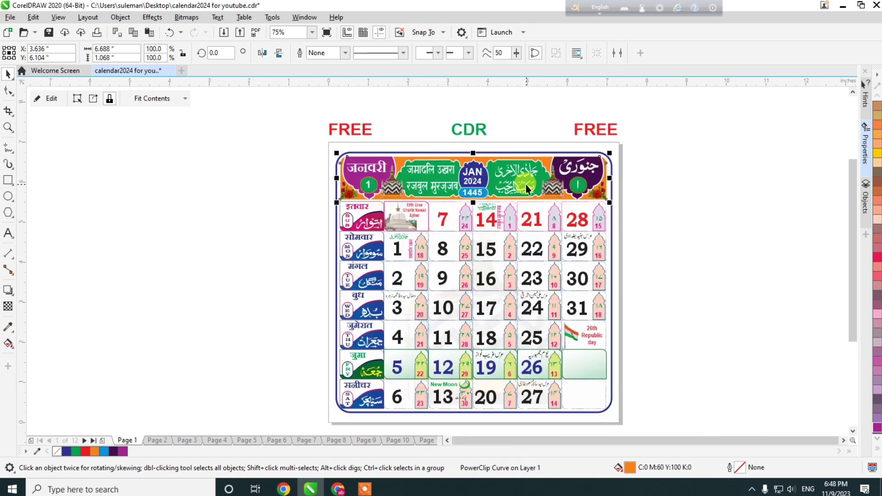
{"action": "scroll", "coordinate": [254, 175], "scroll_direction": "up", "scroll_amount": 2}
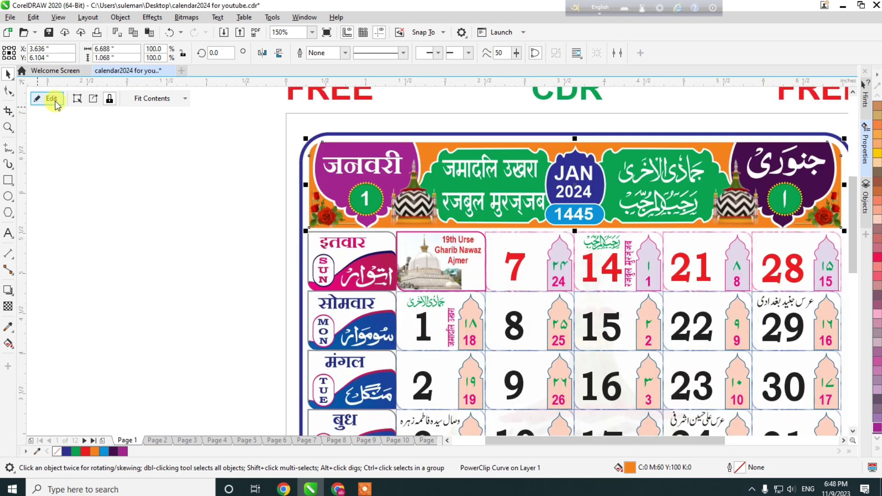
{"action": "left_click", "coordinate": [52, 99]}
{"action": "left_click_drag", "start_coordinate": [119, 452], "coordinate": [362, 191]}
{"action": "left_click", "coordinate": [54, 97]}
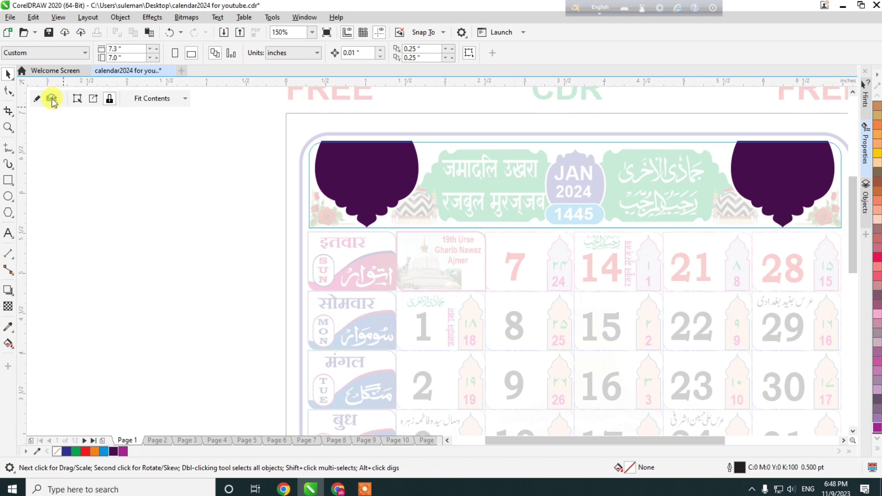
{"action": "scroll", "coordinate": [197, 157], "scroll_direction": "down", "scroll_amount": 2}
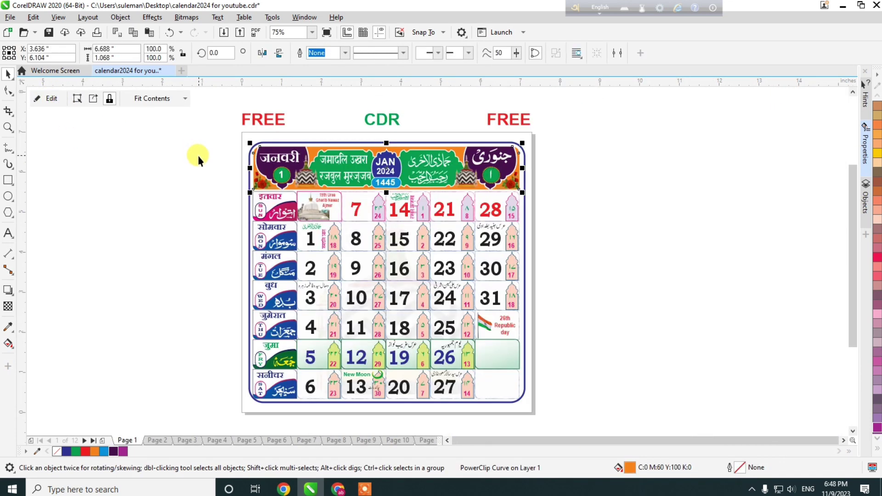
Step: Fill the January header's background with red
{"action": "left_click", "coordinate": [566, 262]}
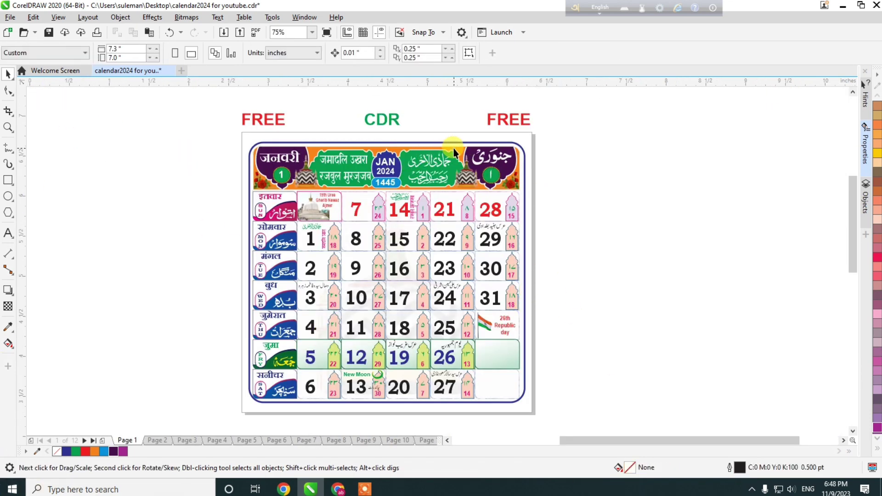
{"action": "scroll", "coordinate": [427, 153], "scroll_direction": "up", "scroll_amount": 2}
{"action": "left_click", "coordinate": [427, 158]}
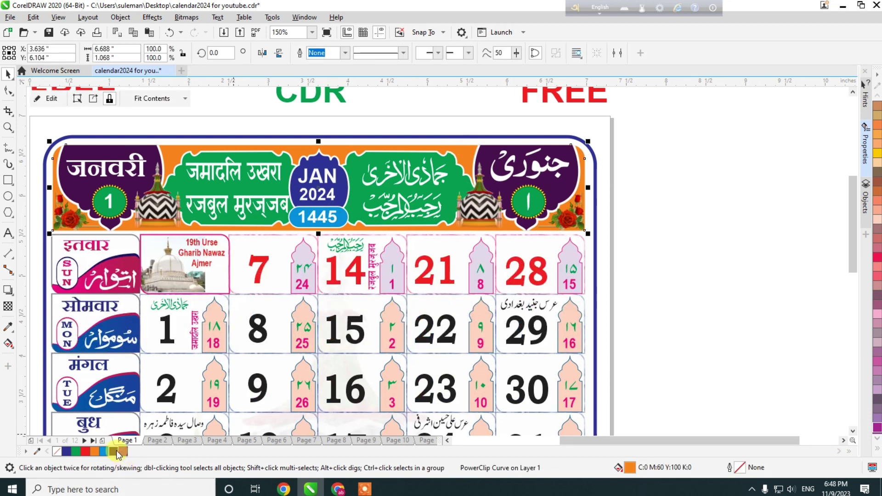
{"action": "left_click", "coordinate": [86, 450]}
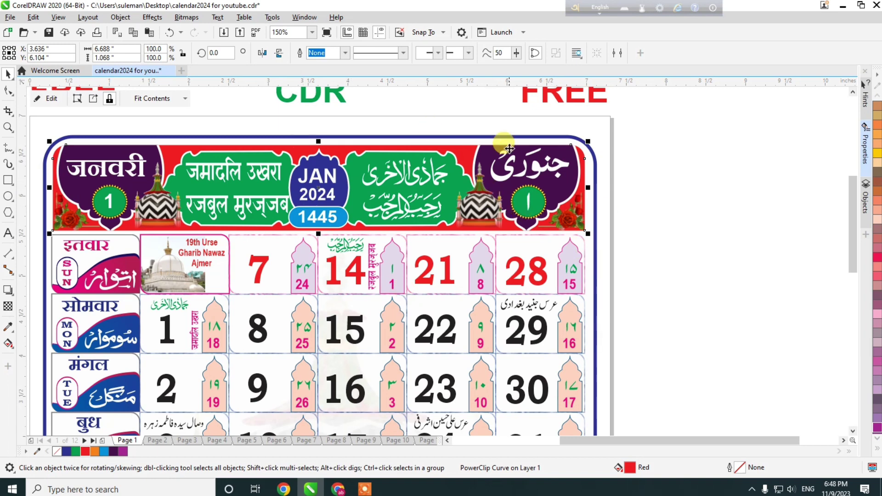
{"action": "scroll", "coordinate": [505, 145], "scroll_direction": "down", "scroll_amount": 2}
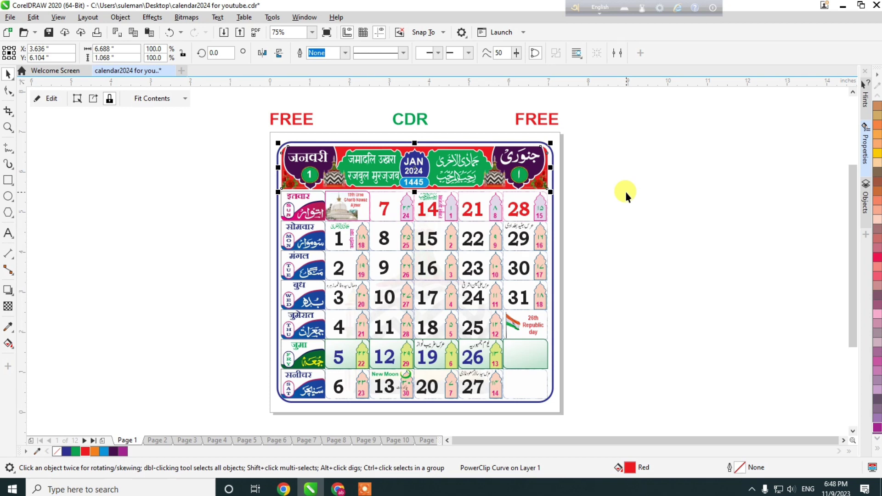
{"action": "left_click", "coordinate": [364, 488]}
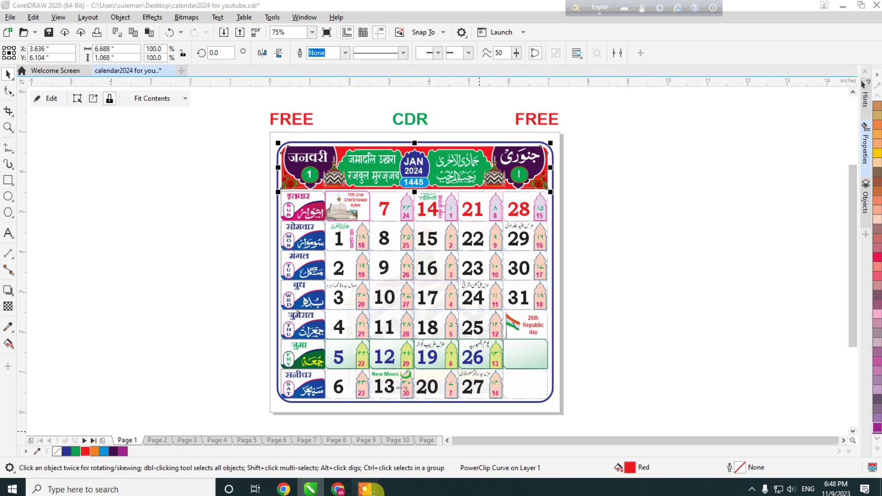